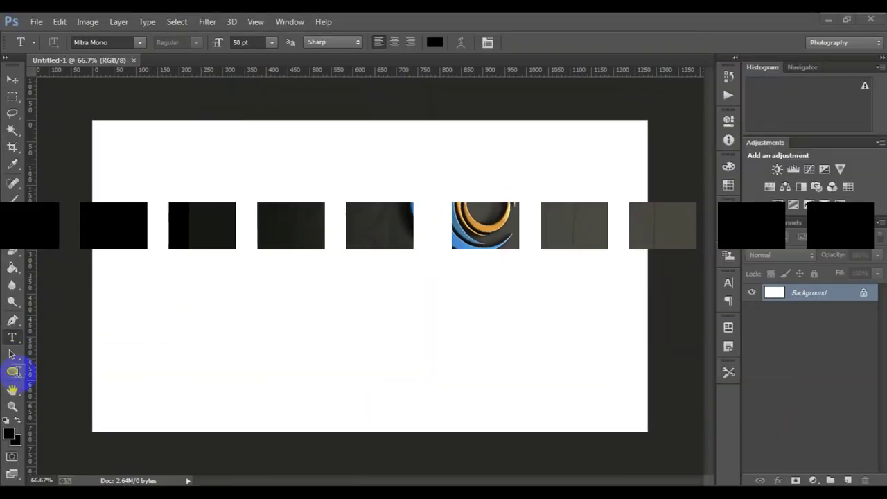
Open the shape tools flyout in the Tools panel to reach the Ellipse Tool.
left_click(12, 371)
Draw a circle near the canvas centre with a solid outline and red fill.
left_click(79, 395)
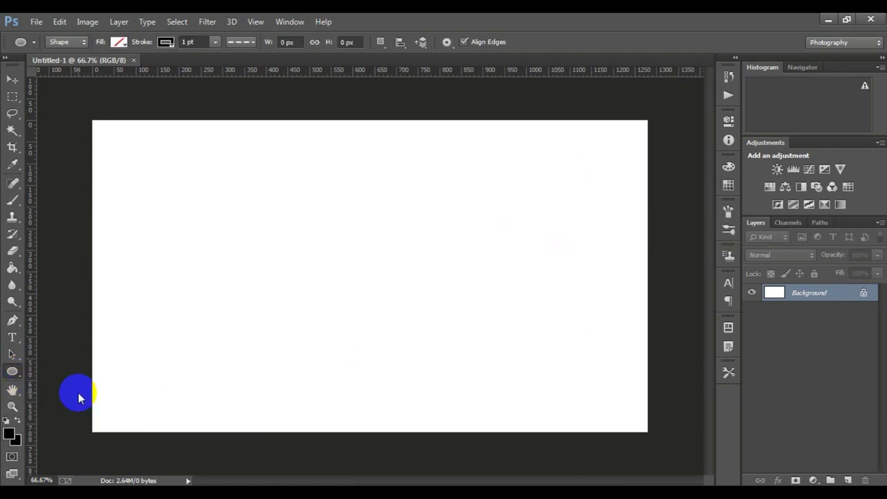
left_click_drag(377, 301, 442, 359)
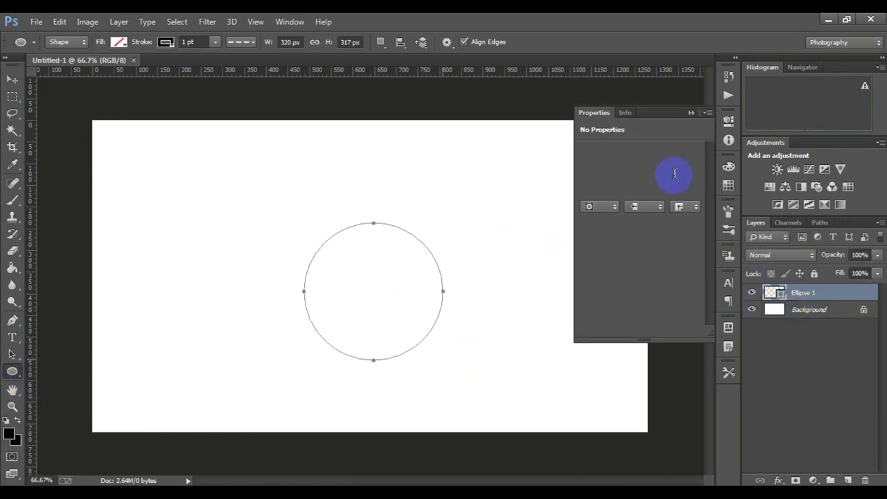
left_click(688, 194)
left_click(673, 226)
left_click(588, 189)
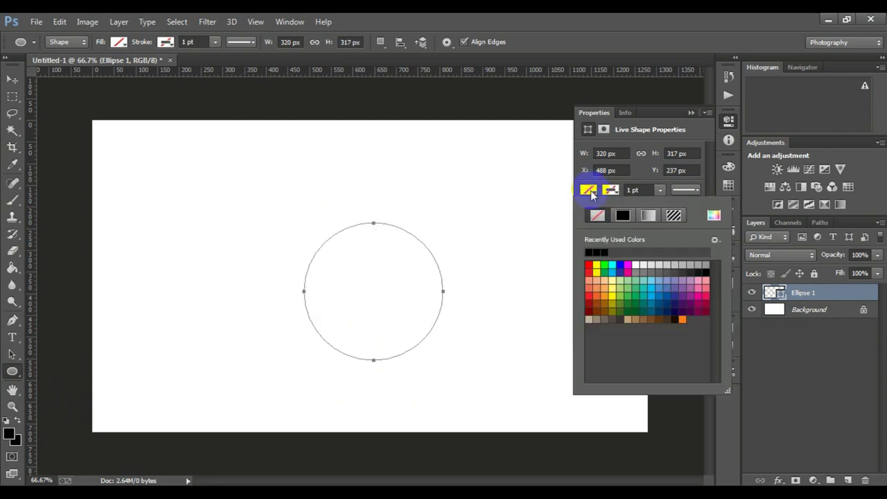
left_click(589, 296)
left_click(799, 305)
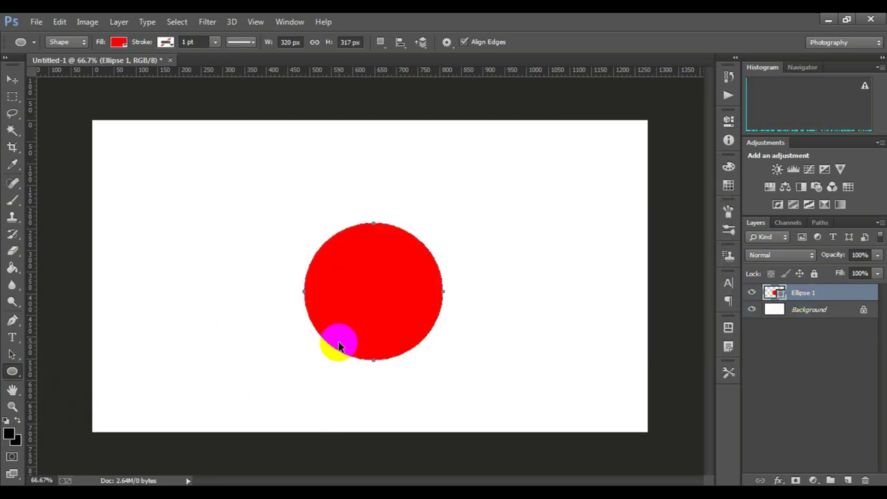
Move the red circle about 50 px up and duplicate its layer.
key("ctrl+t")
left_click_drag(396, 254, 396, 219)
left_click(654, 39)
left_click_drag(816, 294, 850, 463)
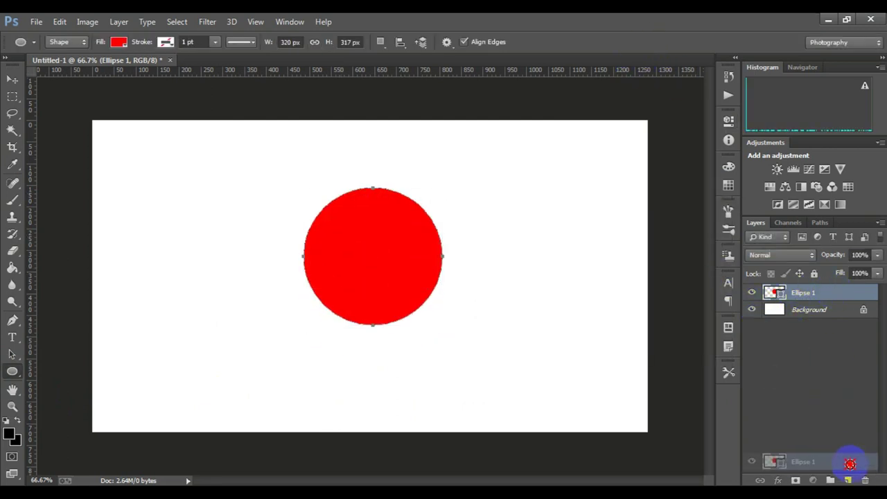
left_click_drag(840, 325, 848, 480)
Shift the copied circle about 25 px right and fill it yellow.
key("ctrl+t")
left_click_drag(422, 273, 439, 273)
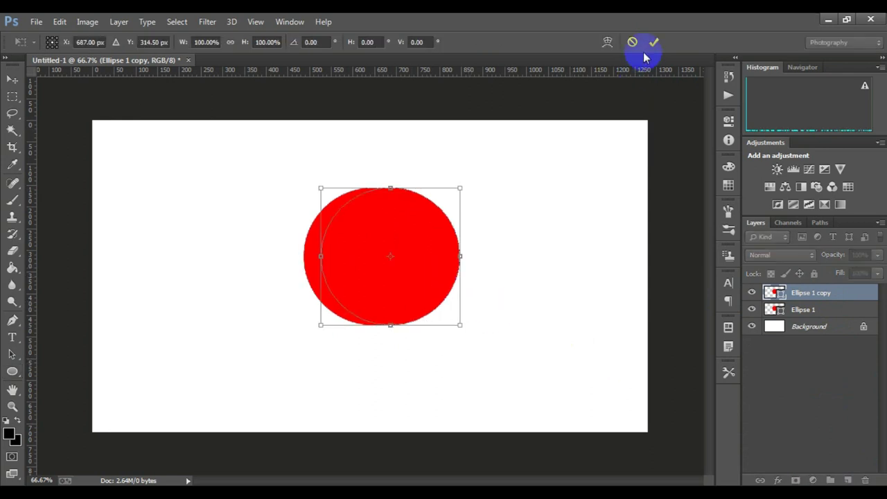
key("Return")
left_click(118, 41)
left_click(86, 153)
left_click(797, 348)
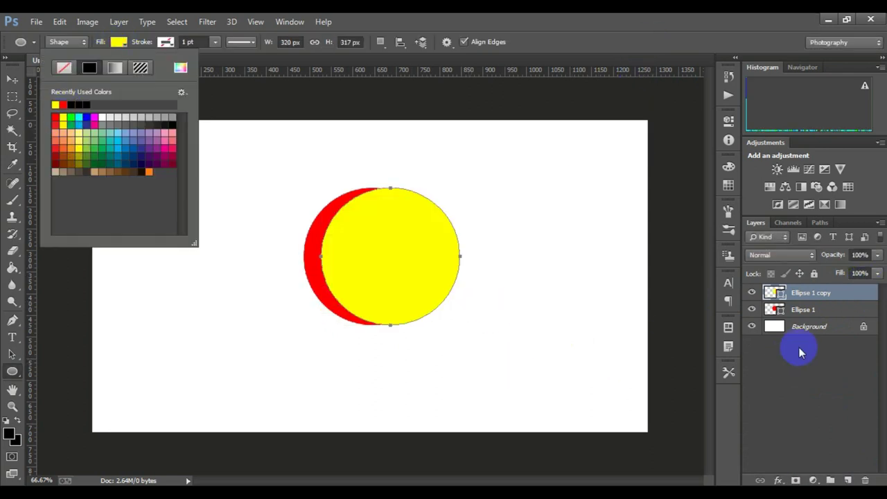
Shrink the yellow circle slightly to about 91% width, leaving a red sliver.
left_click(821, 294)
key("ctrl+t")
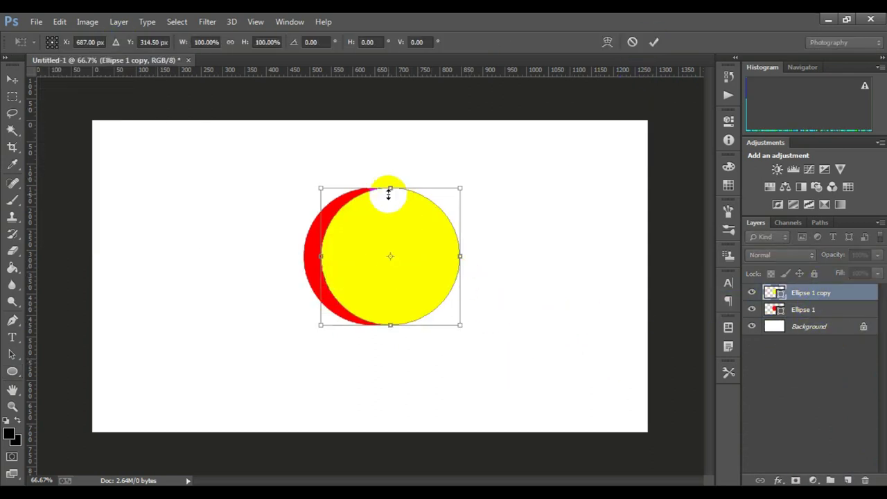
left_click_drag(399, 313, 392, 315)
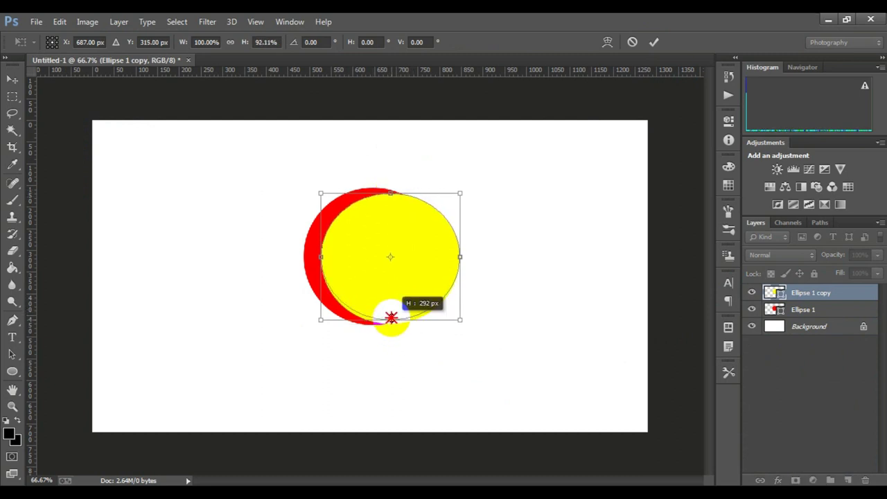
left_click_drag(459, 254, 448, 255)
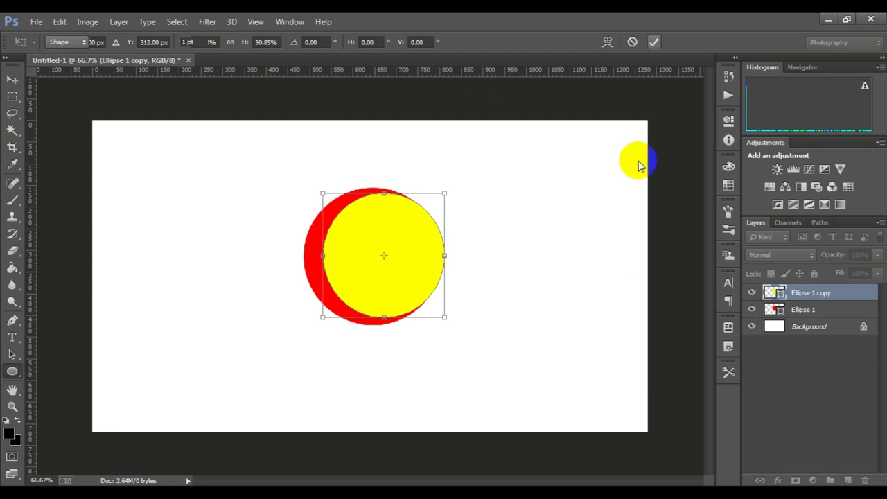
key("Return")
Subtract the yellow circle from the red one with Combine Shapes > Subtract Front Shape.
left_click(803, 310, "shift")
left_click(118, 21)
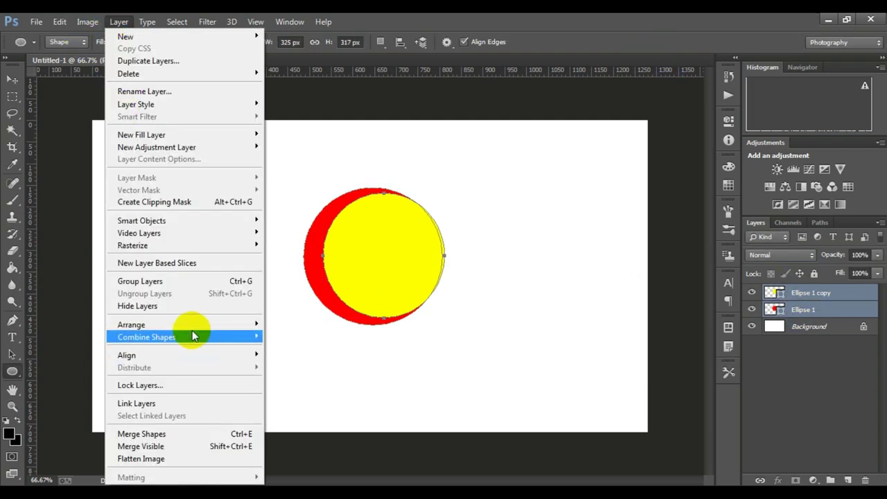
left_click(318, 351)
left_click(832, 316)
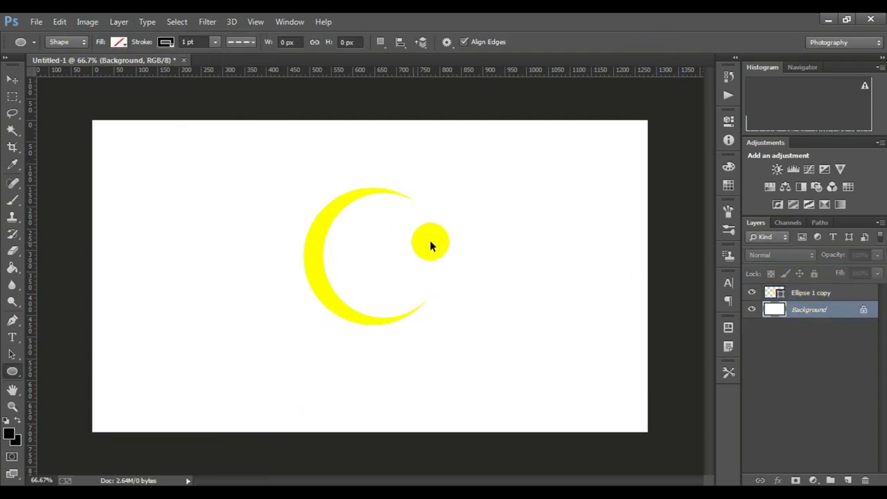
key("ctrl+plus")
key("ctrl+minus")
Refill the crescent red and zoom the canvas to 100%.
left_click(810, 292)
left_click(119, 42)
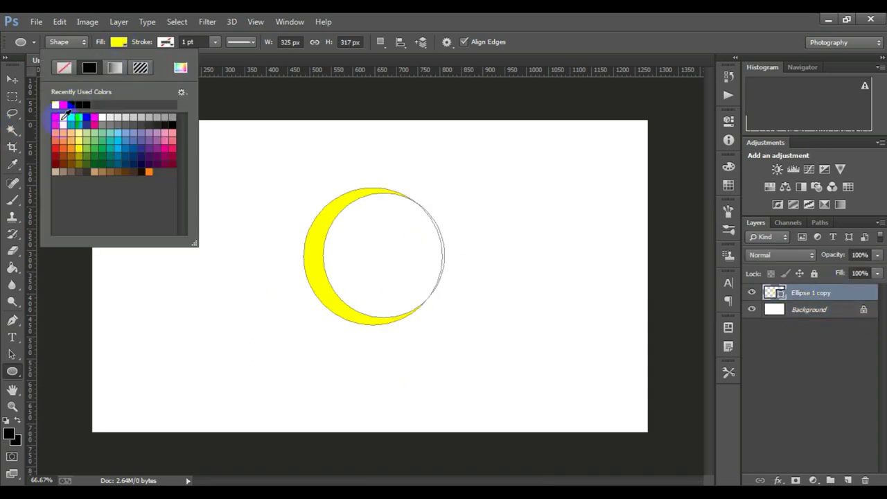
left_click(60, 111)
left_click(807, 310)
key("ctrl+plus")
scroll(418, 290, "down", 1)
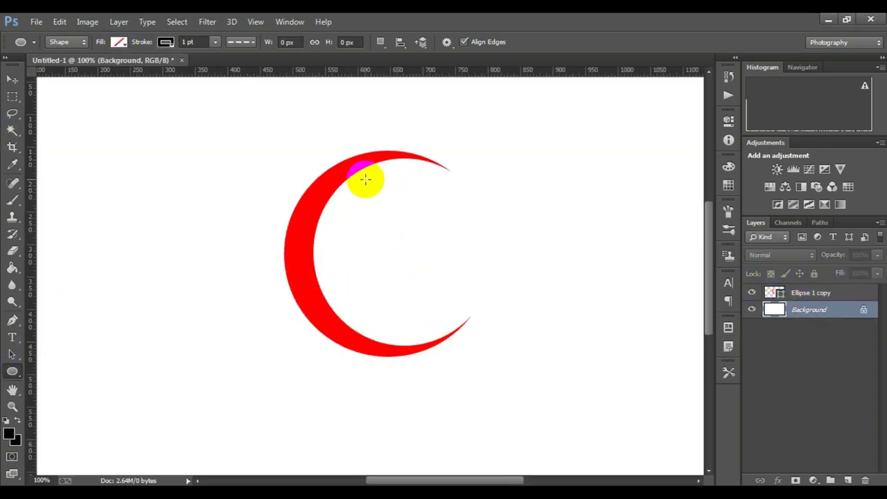
Draw a new circle over the crescent's right side with no outline and red fill.
left_click_drag(438, 289, 502, 341)
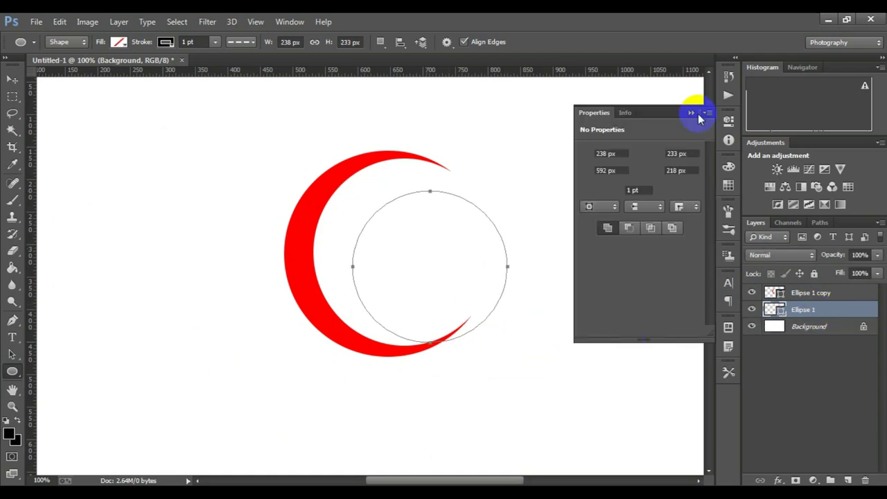
left_click(683, 190)
left_click(611, 190)
left_click(597, 215)
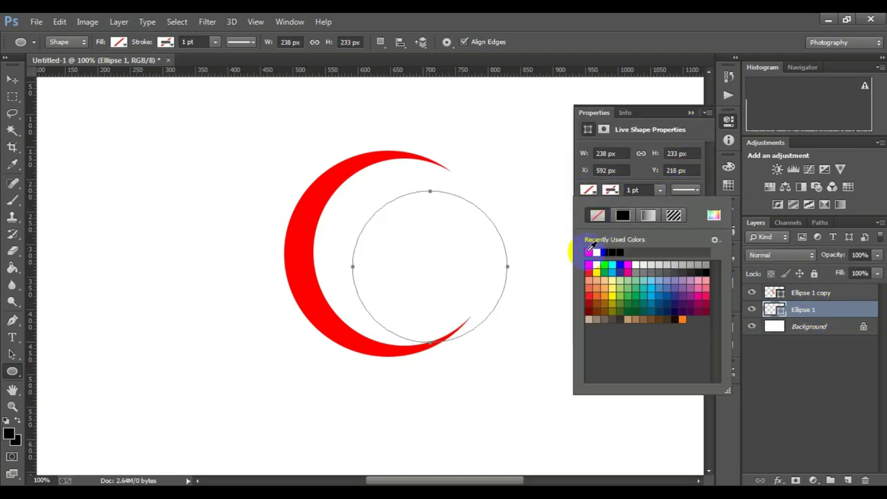
left_click(588, 189)
left_click(587, 251)
left_click(862, 324)
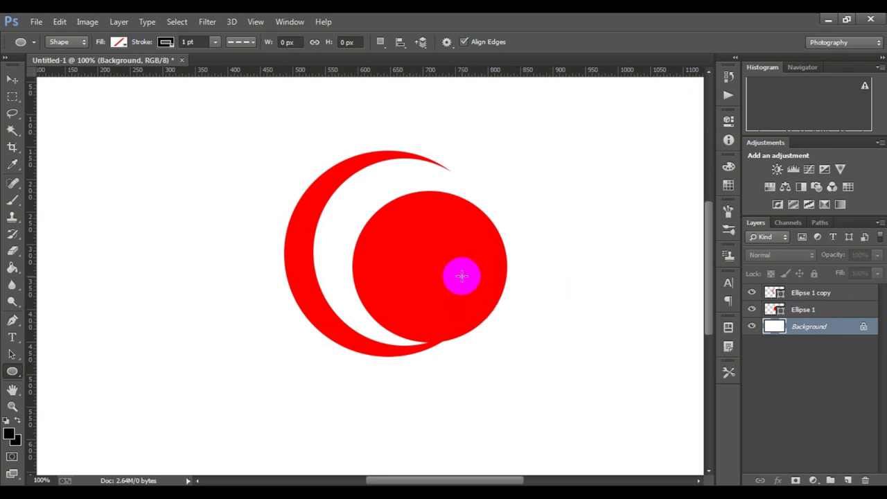
Move the new red circle up and left, keeping it filled red.
left_click(796, 316)
key("ctrl+t")
left_click_drag(457, 241, 423, 228)
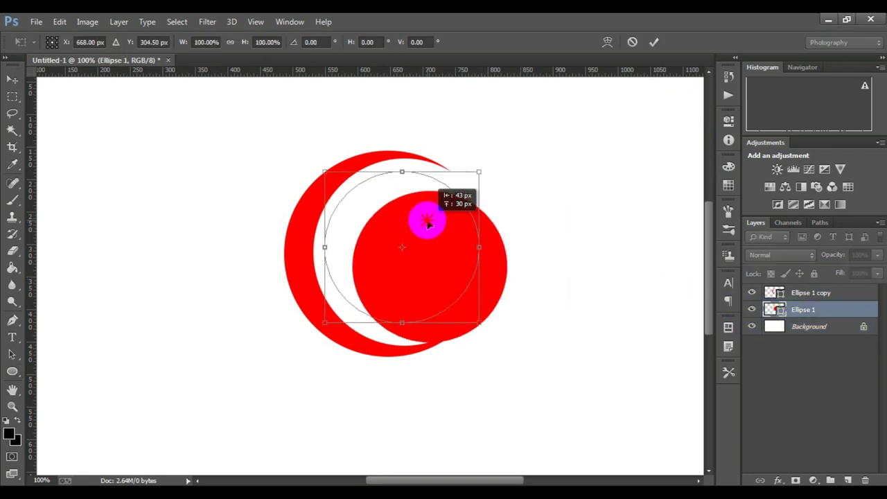
key("Return")
left_click(597, 214)
left_click(593, 253)
left_click(807, 327)
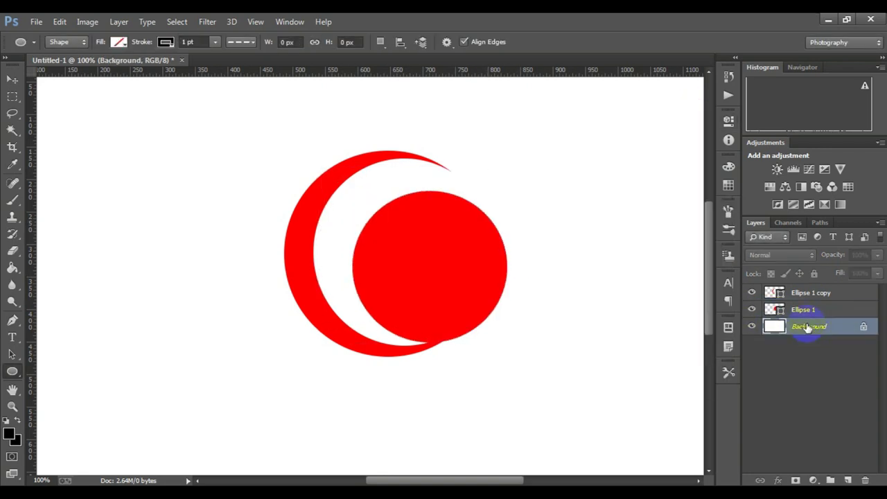
Reposition the red circle up-left and enlarge it to about 109%.
left_click(803, 310)
key("ctrl+t")
left_click_drag(449, 243, 421, 224)
left_click_drag(483, 315, 485, 330)
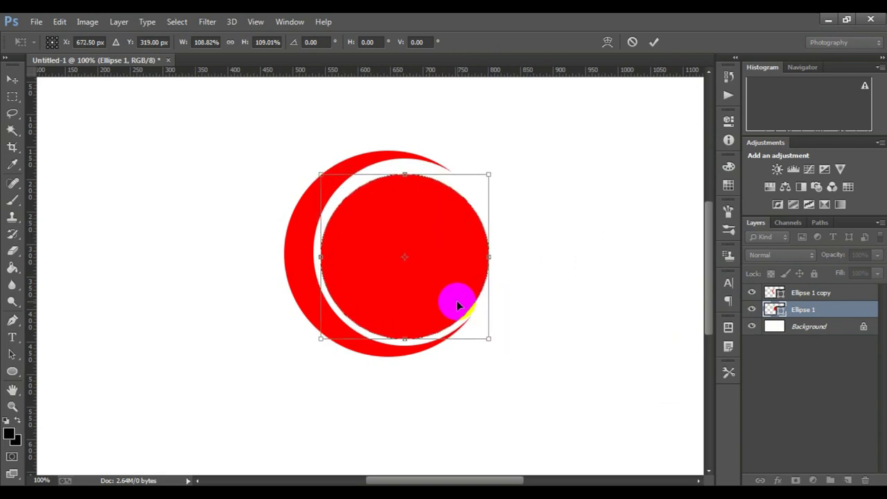
key("Return")
Duplicate the circle, shift the copy about 35 px right and shrink it to about 91%.
left_click_drag(803, 310, 847, 479)
key("ctrl+t")
left_click_drag(439, 277, 462, 278)
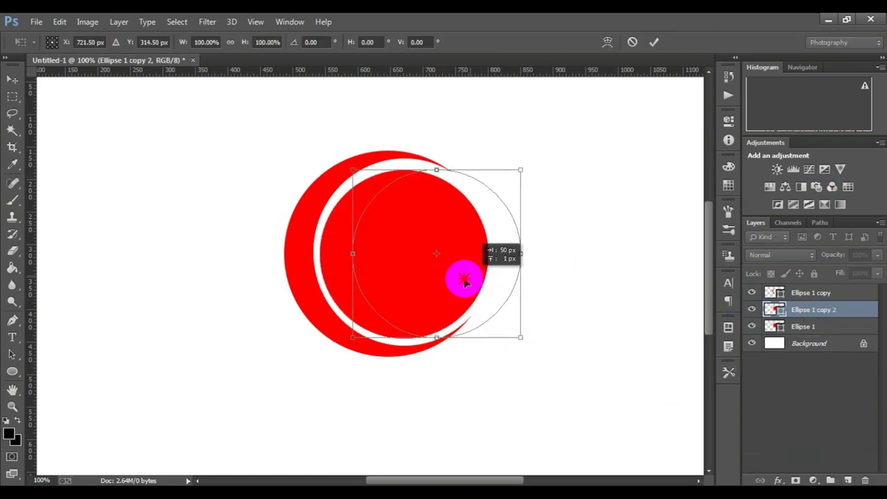
left_click_drag(492, 340, 416, 312)
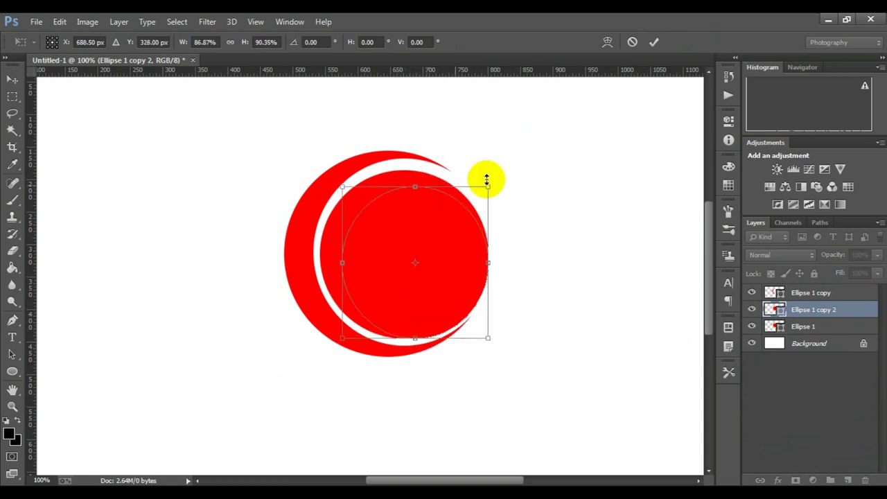
left_click_drag(487, 178, 494, 181)
left_click_drag(415, 333, 408, 333)
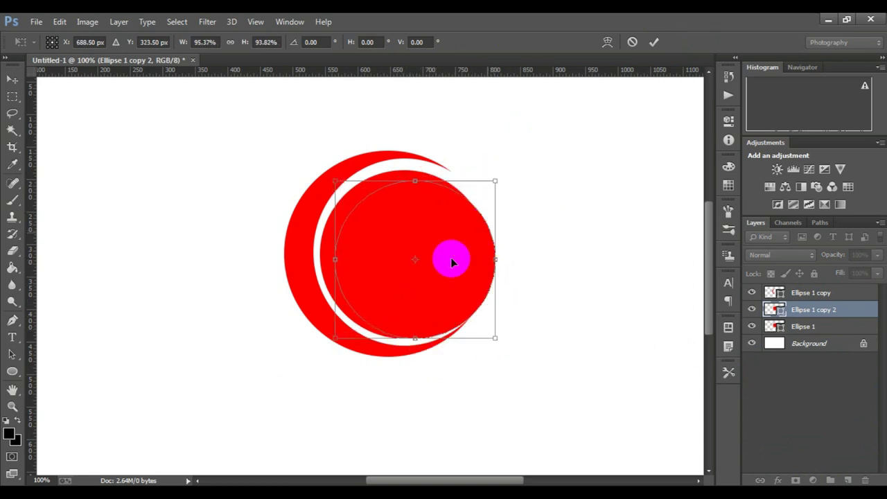
left_click_drag(335, 259, 337, 257)
left_click(654, 41)
Select both circle layers and open Layer > Combine Shapes.
left_click(811, 326, "ctrl")
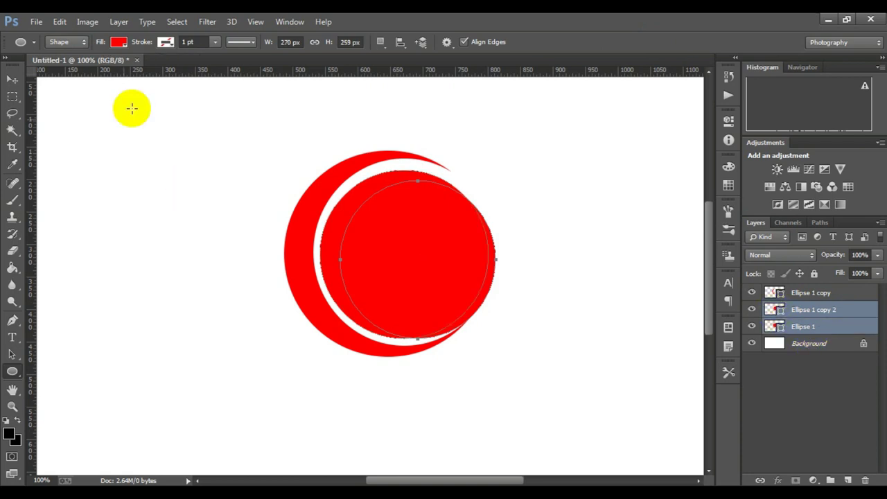
left_click(96, 23)
left_click(298, 352)
Subtract the smaller circle to finish the second crescent, then draw a new circle over the crescents.
left_click(809, 326)
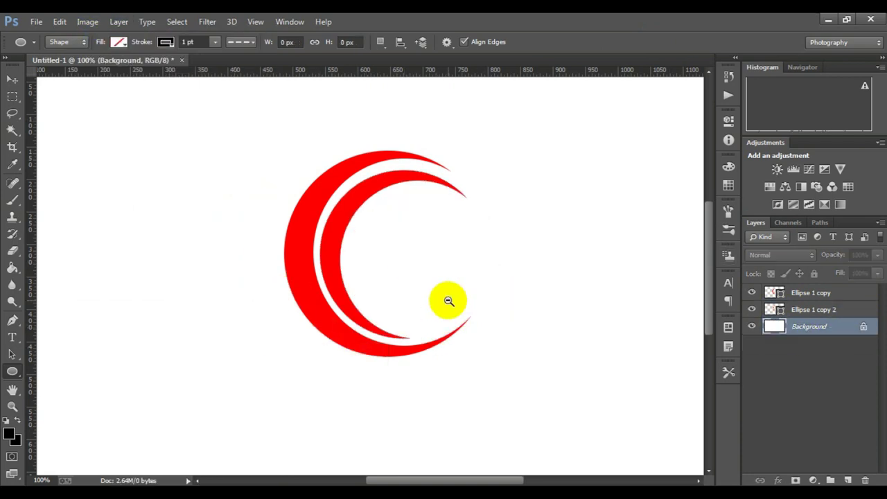
scroll(446, 298, "right", 1)
left_click_drag(334, 208, 461, 337)
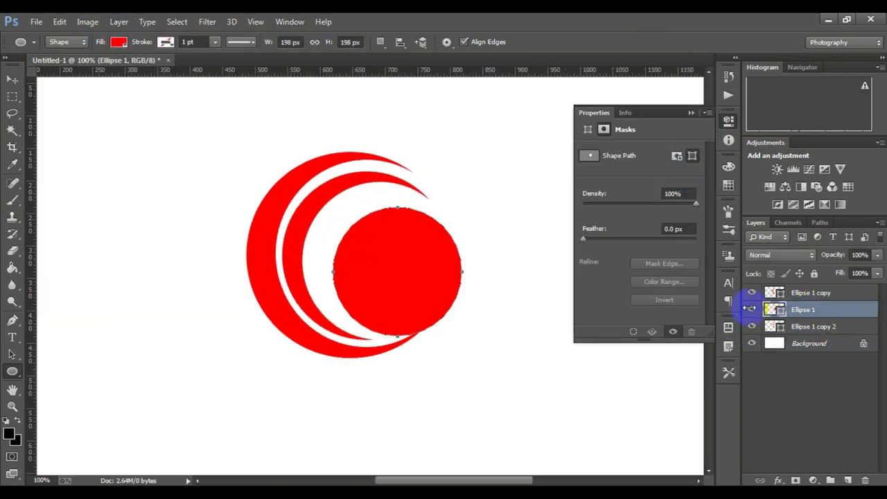
Move the Ellipse 1 layer below Ellipse 1 copy 2 and shift the circle up-left.
left_click(801, 348)
left_click_drag(804, 310, 801, 330)
key("ctrl+t")
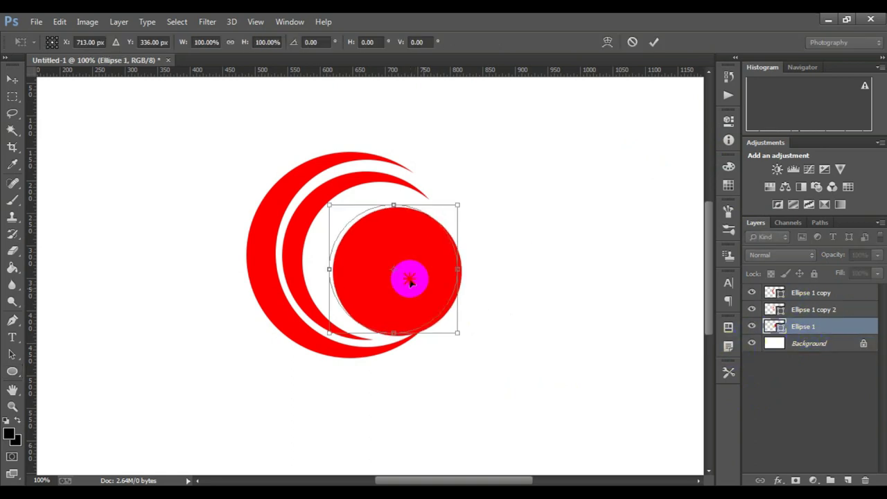
mouse_move(409, 278)
left_mouse_down()
mouse_move(389, 263)
mouse_move(402, 295)
left_mouse_up()
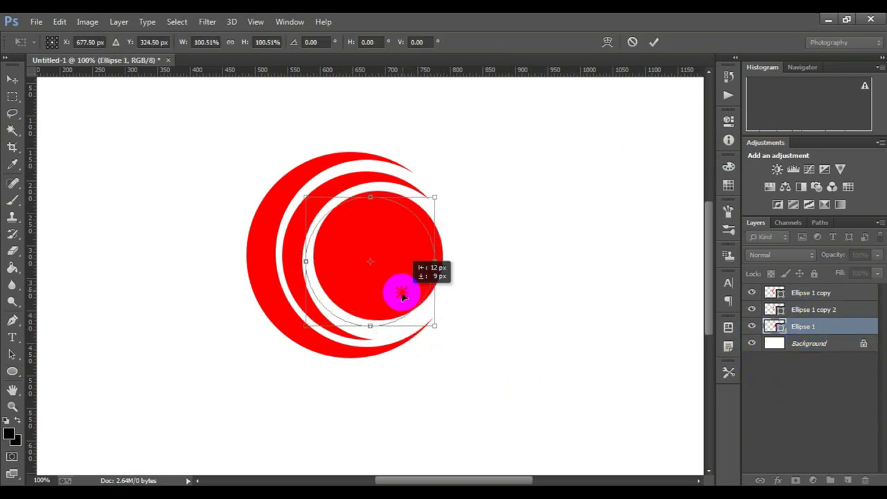
key("Return")
Duplicate the circle with Ctrl+J and resize the copy to 186 px wide.
key("ctrl+j")
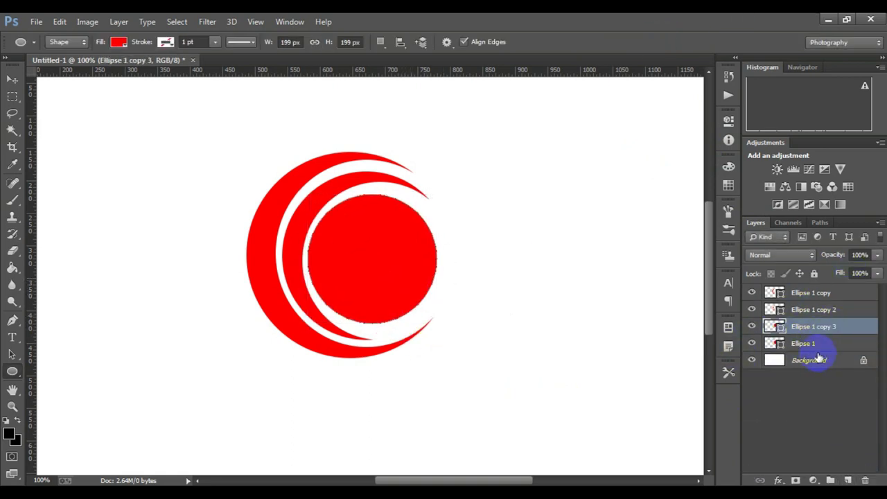
key("ctrl+t")
left_click_drag(437, 322, 424, 313)
left_click_drag(390, 287, 392, 298)
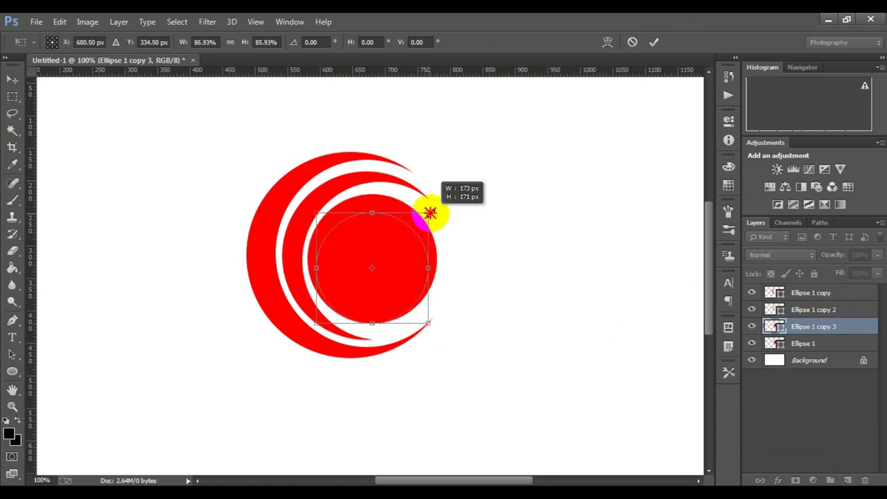
left_click_drag(428, 267, 437, 263)
left_click(655, 43)
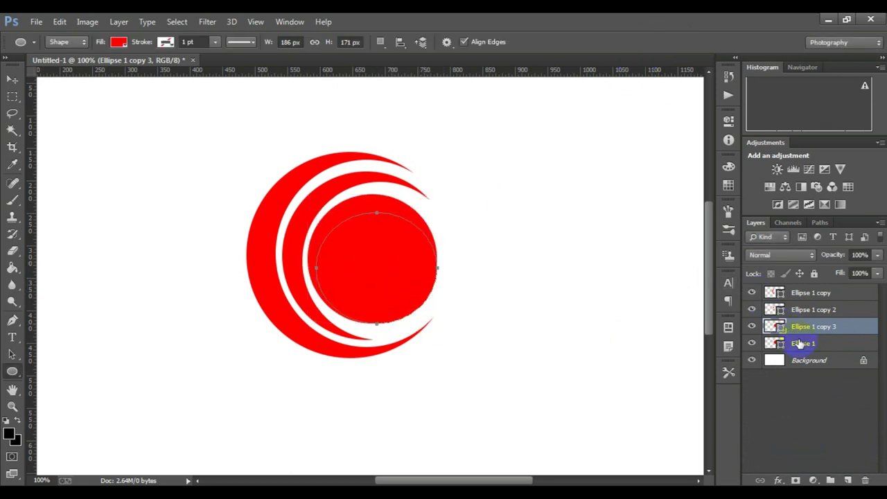
Subtract the smaller circle from the larger one, leaving a third crescent.
left_click(804, 343, "shift")
left_click(118, 22)
left_click(158, 434)
Draw another red-filled circle inside the crescents.
left_click(432, 267, "alt")
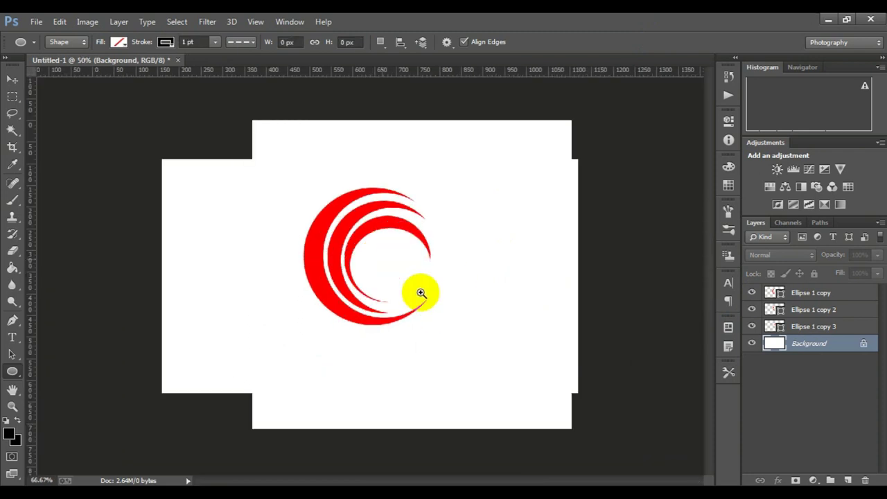
left_click(832, 349)
left_click_drag(418, 323, 435, 328)
left_click(588, 190)
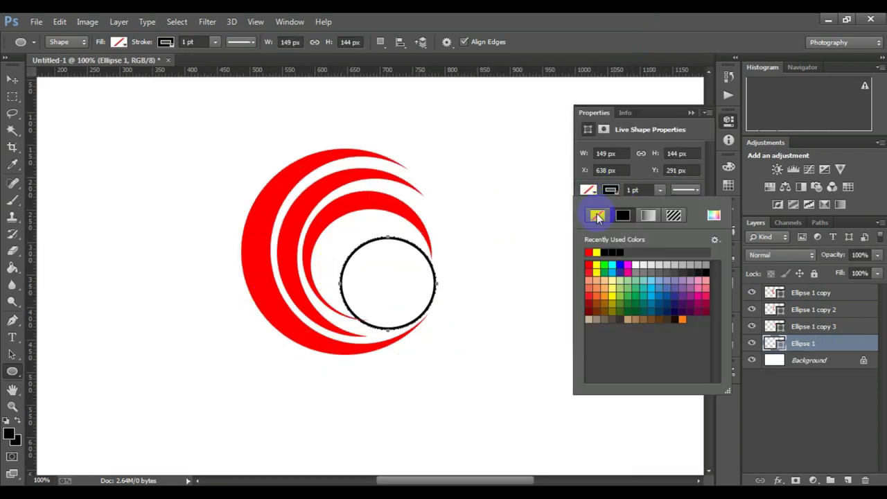
left_click(566, 336)
Move the inner circle up-left, duplicate it, and nudge the duplicate about 23 px up.
key("ctrl+t")
left_click_drag(386, 272, 365, 252)
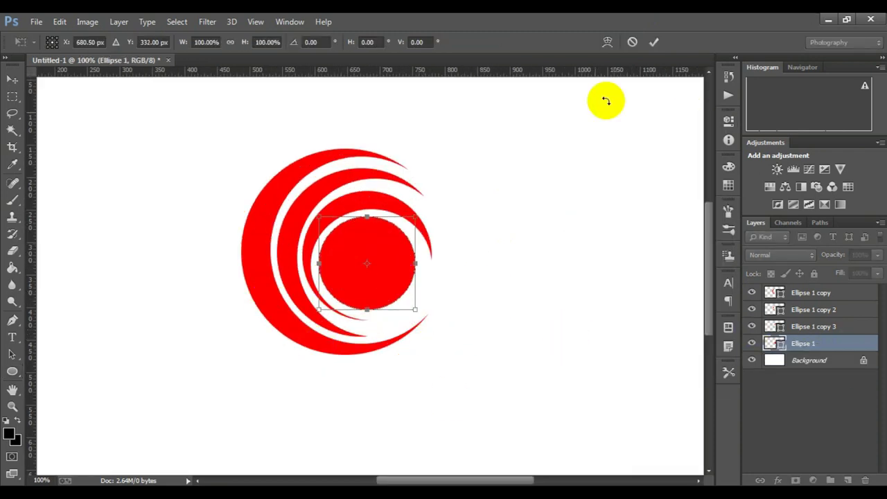
left_click(654, 43)
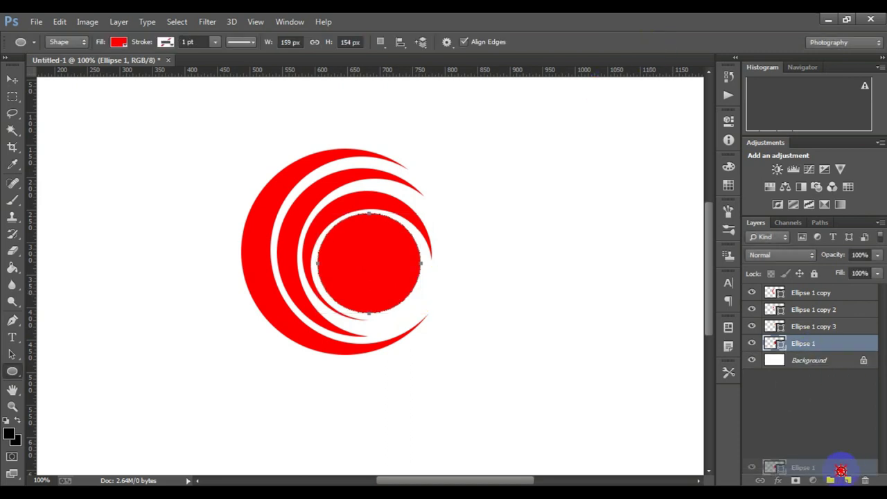
key("ctrl+j")
key("ctrl+t")
left_click_drag(411, 311, 409, 295)
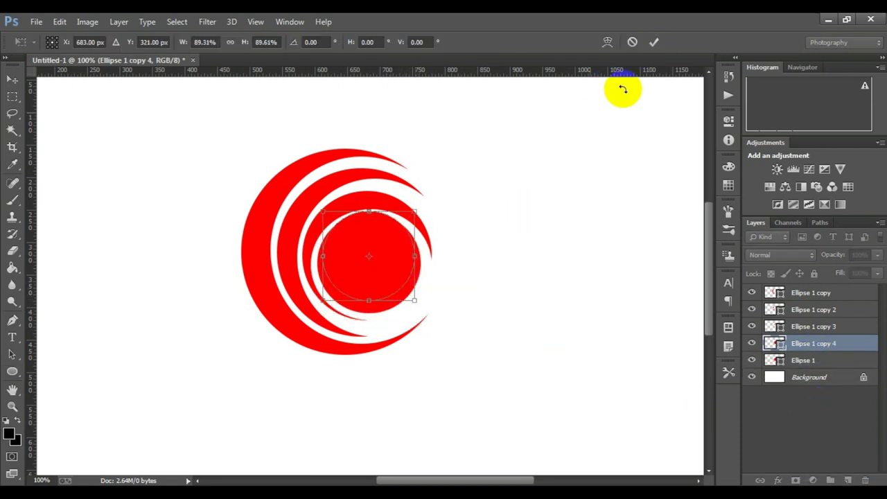
key("Return")
Subtract the upper inner circle from the lower one, leaving a thin red ring.
left_click(804, 361, "shift")
left_click(118, 21)
left_click(305, 352)
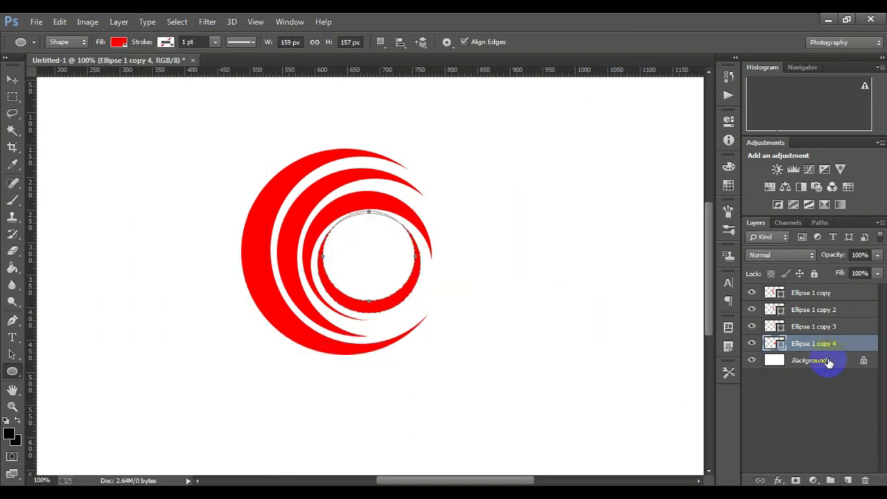
left_click(832, 360)
key("ctrl+minus")
Rasterize the crescent layers, then select Ellipse 1 copy 4 at 100% view.
right_click(811, 345)
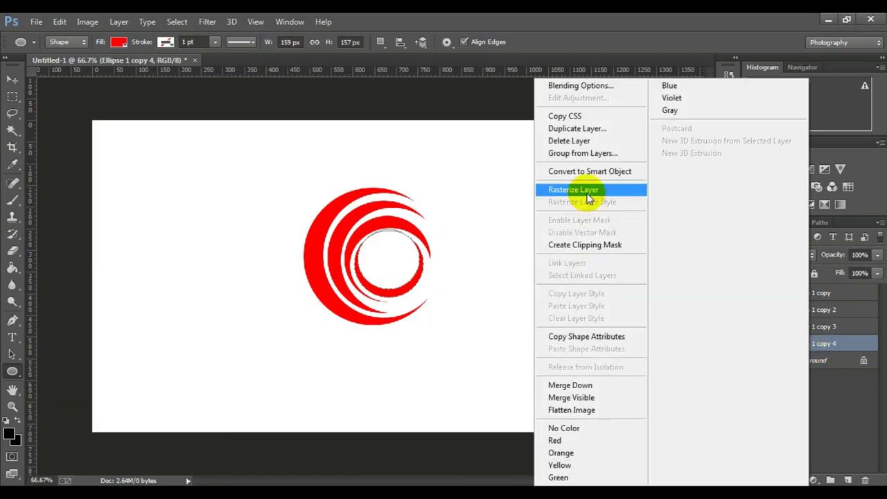
left_click(587, 196)
right_click(810, 327)
left_click(616, 195)
right_click(811, 309)
left_click(594, 197)
left_click(807, 344)
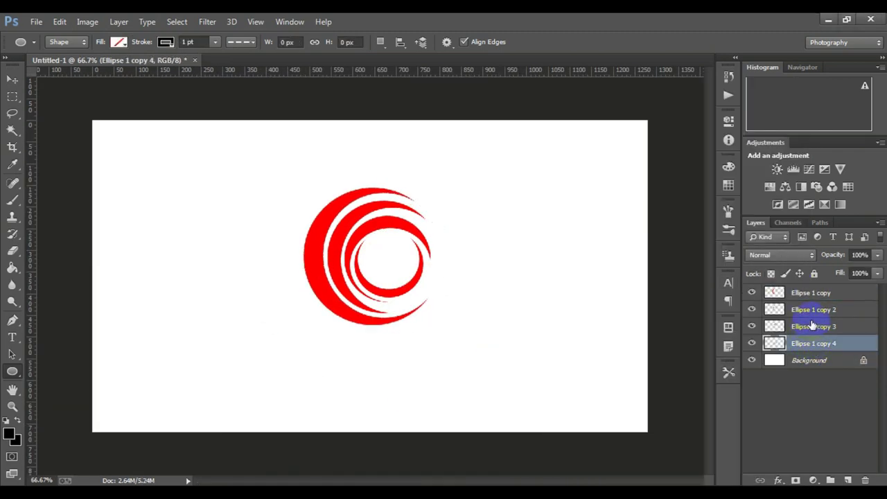
key("ctrl+plus")
Fill the outermost crescent with light blue using the Paint Bucket.
left_click(9, 433)
left_click_drag(575, 199, 574, 134)
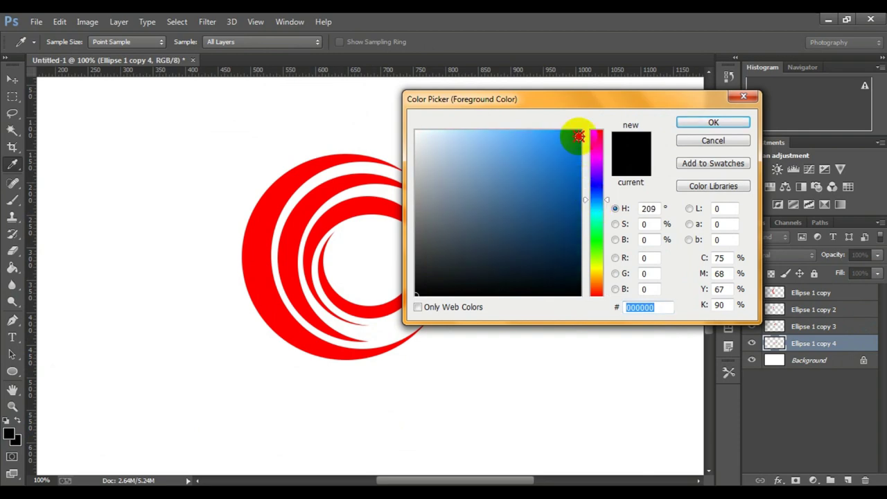
left_click(697, 121)
left_click(811, 292)
left_click(12, 267)
left_click(251, 233)
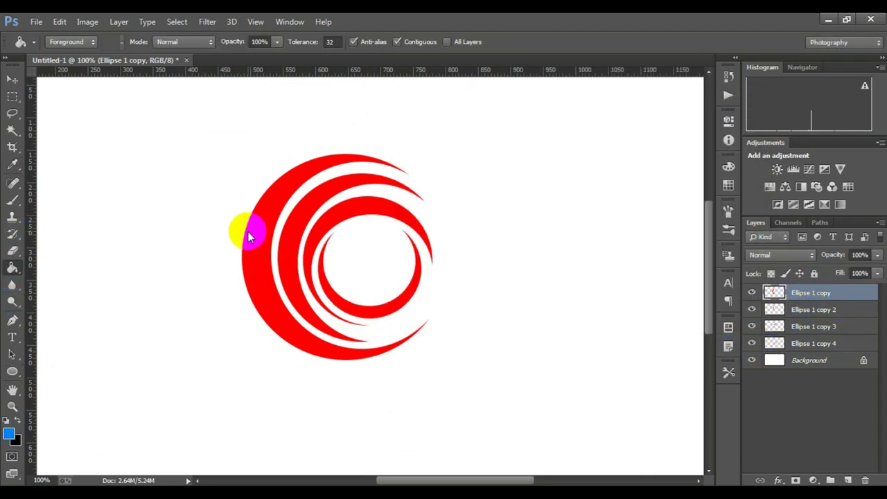
Fill the second crescent with a darker blue.
left_click(9, 433)
left_click(582, 168)
left_click(713, 122)
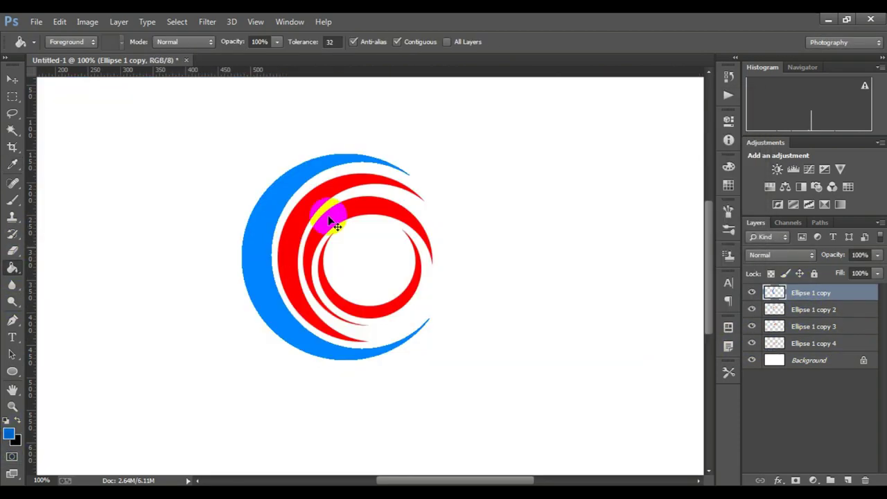
key("ctrl+plus")
left_click(811, 315)
left_click(249, 256)
Fill the third crescent with orange.
key("alt+bracketleft")
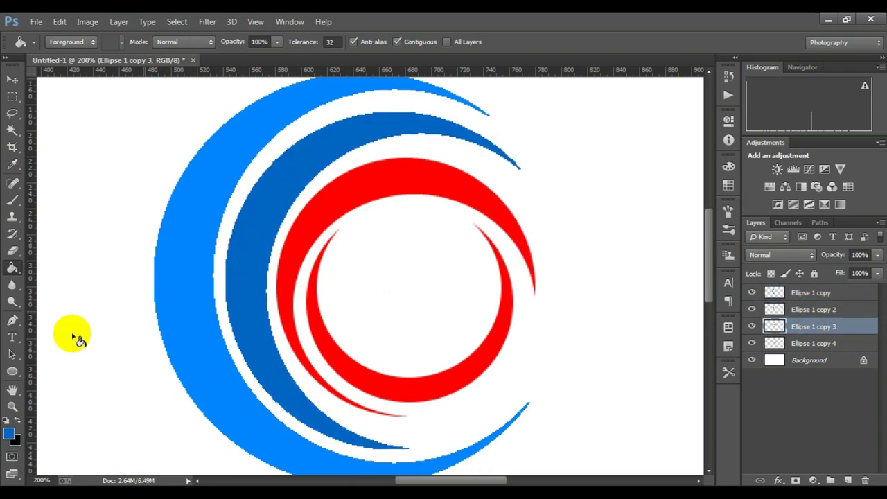
left_click(9, 433)
left_click(576, 200)
left_click(713, 141)
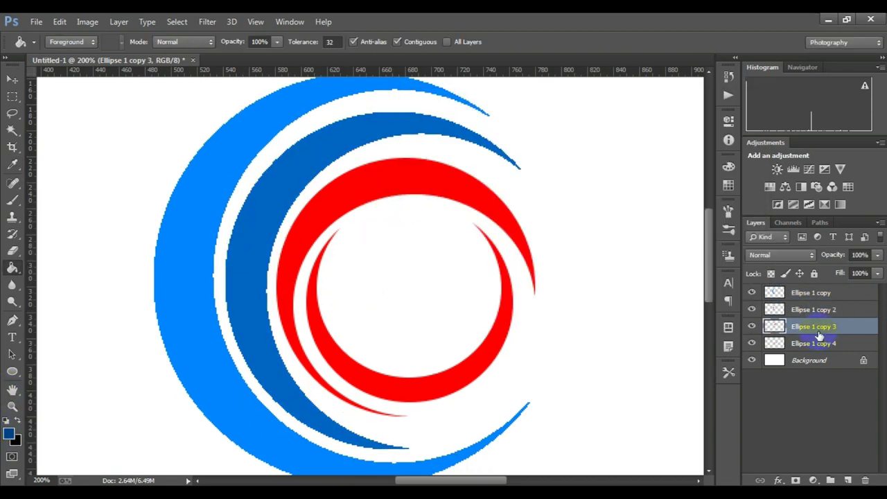
left_click(9, 433)
left_click_drag(590, 201, 590, 274)
left_click(575, 127)
left_click(713, 122)
left_click(361, 181)
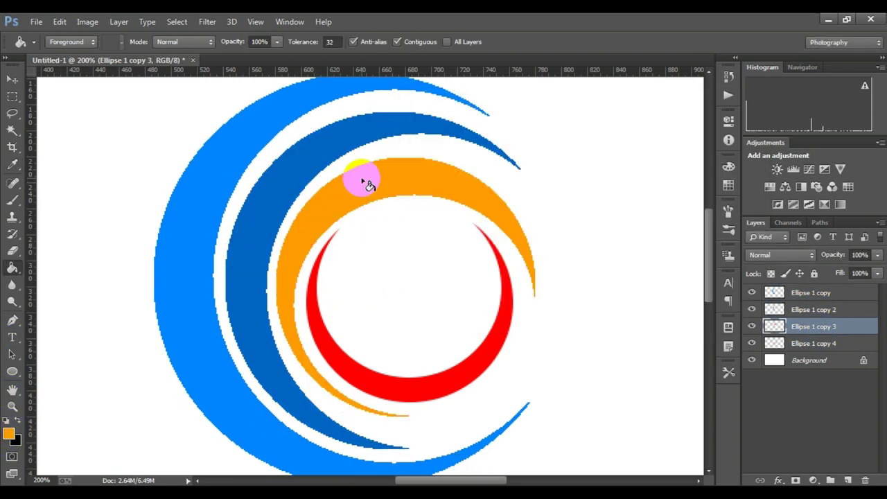
Pick dark orange and try filling the inner ring, undoing a fill that flooded the background.
left_click(9, 433)
left_click(580, 155)
left_click(698, 120)
key("alt+bracketleft")
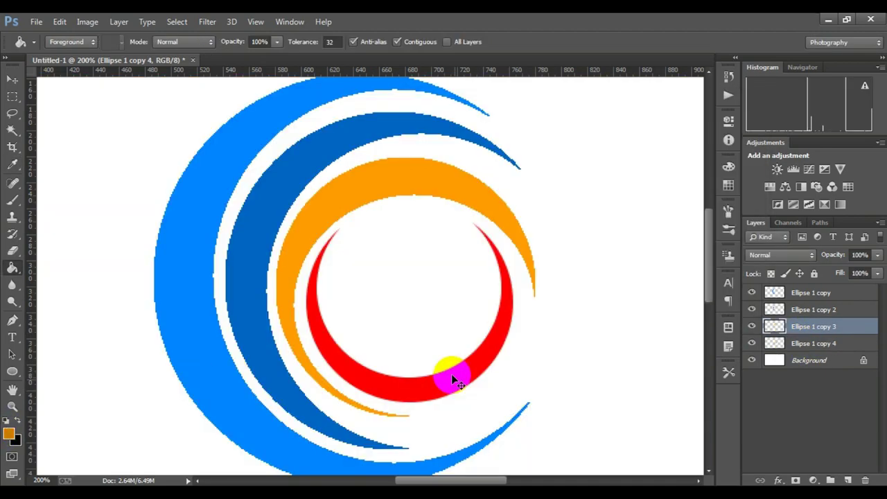
key("ctrl+plus")
left_click(454, 390)
key("ctrl+z")
key("alt+bracketleft")
left_click(752, 360)
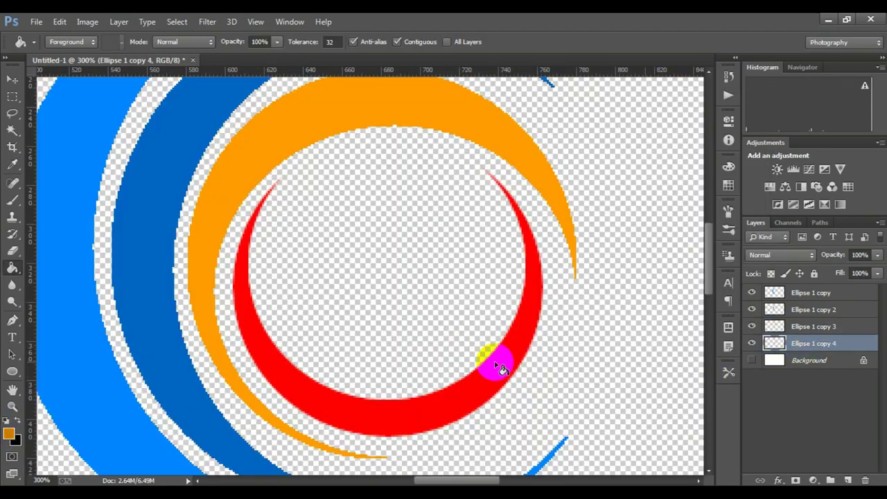
Fill the inner ring dark orange with the Background hidden, then select the crescent layers.
scroll(471, 333, "up", 2)
scroll(451, 309, "down", 2)
left_click(485, 287)
scroll(485, 286, "down", 2)
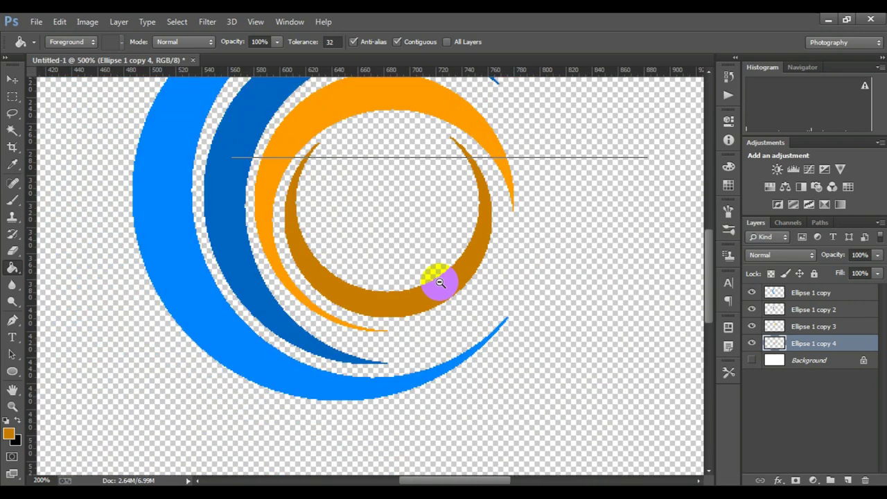
left_click(751, 360)
scroll(451, 277, "down", 2)
scroll(449, 276, "down", 2)
scroll(415, 293, "up", 2)
left_click(811, 292, "shift")
Group the crescents and start shrinking them to about two-thirds.
key("ctrl+g")
key("ctrl+t")
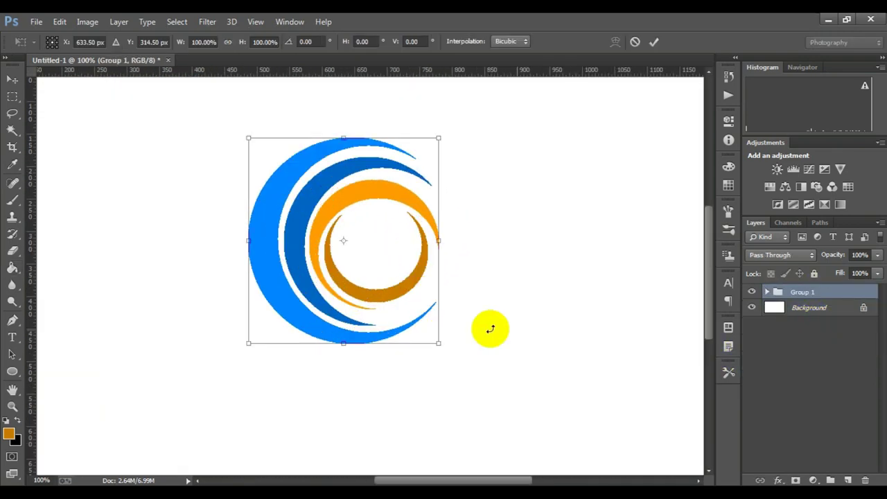
left_click_drag(486, 326, 385, 275)
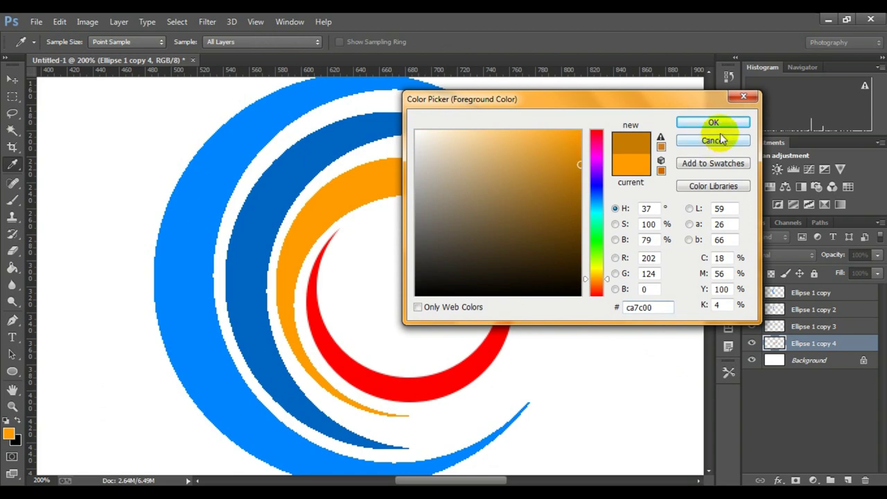
Attempt dark orange fills on the inner ring, undoing fills that flood the canvas.
left_click(714, 123)
key("g")
left_click(454, 374)
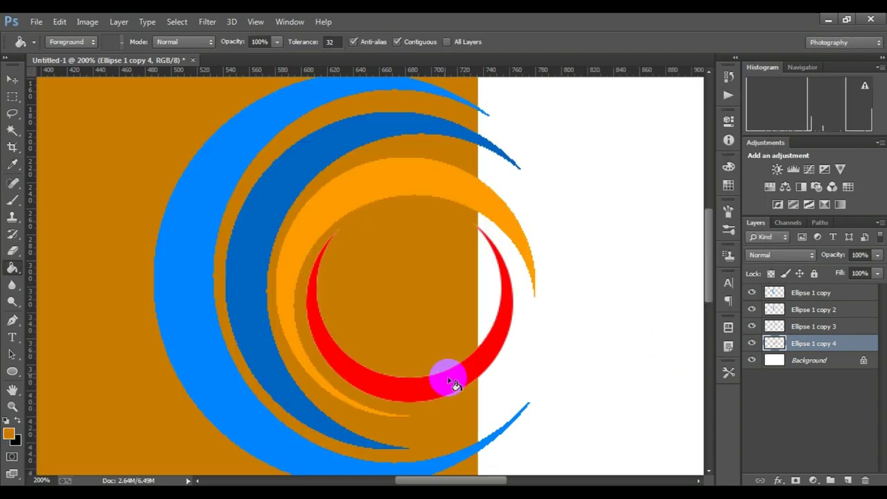
key("ctrl+z")
key("alt+bracketright")
scroll(458, 383, "up", 2)
left_click(457, 384)
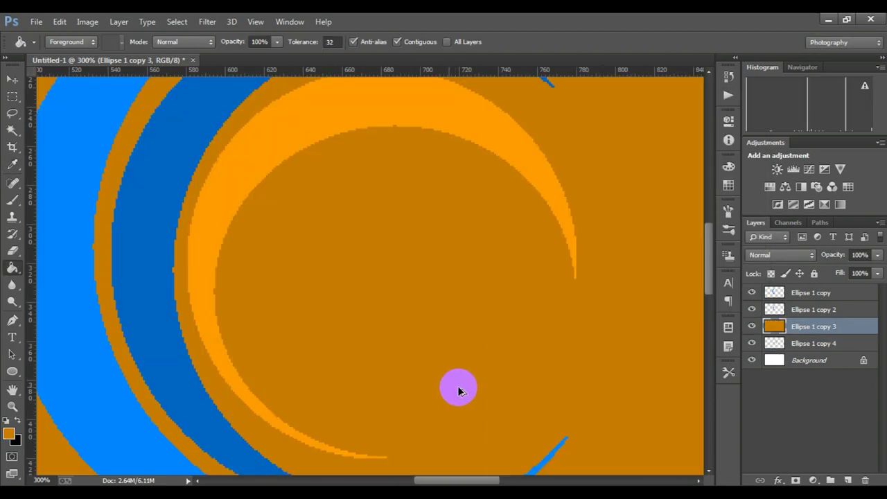
key("ctrl+z")
key("alt+bracketleft")
left_click(456, 377)
key("ctrl+z")
key("alt+bracketright")
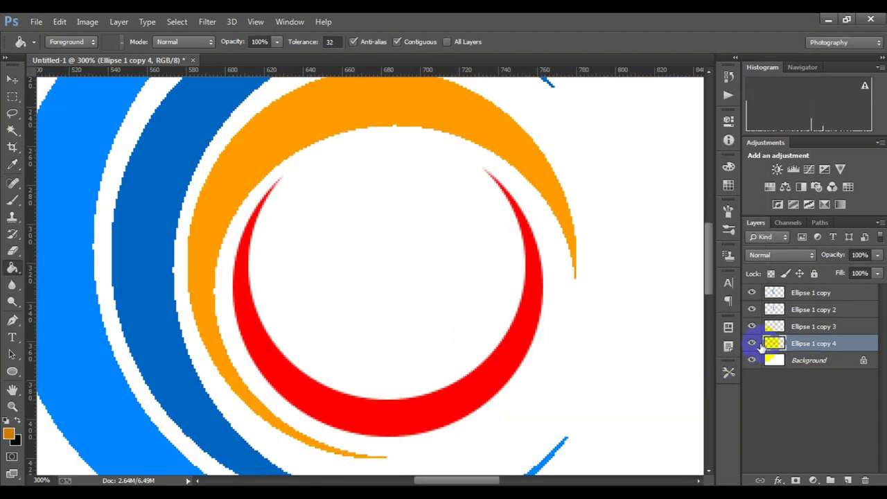
Fill the red inner ring dark orange with the white Background hidden, then show it again.
left_click(752, 360)
scroll(471, 357, "up", 2)
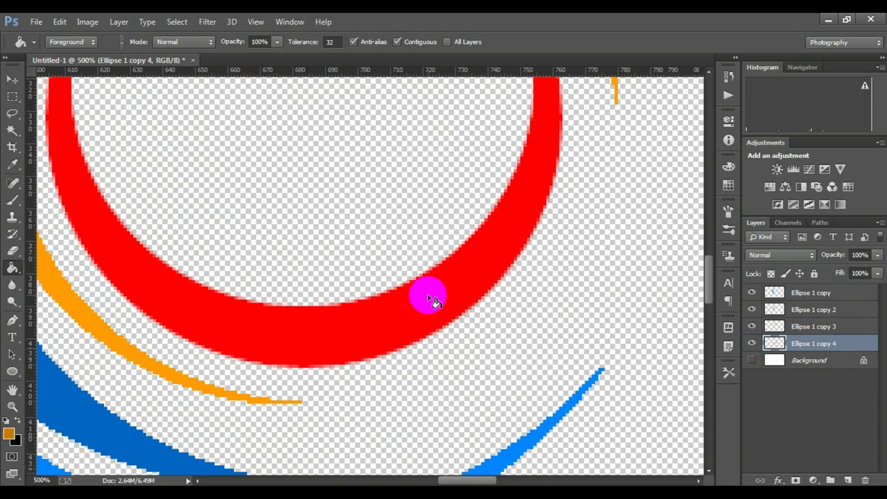
left_click(313, 322)
scroll(436, 282, "down", 2)
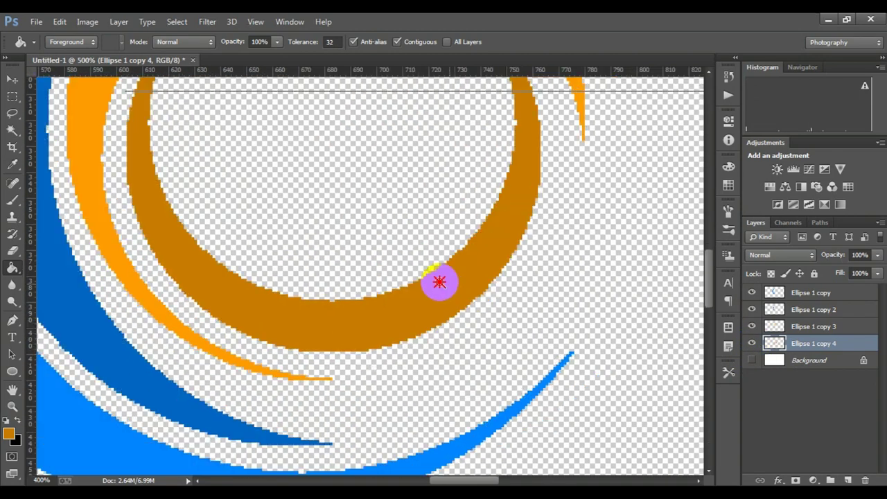
scroll(432, 277, "down", 2)
scroll(432, 277, "down", 1)
left_click(752, 359)
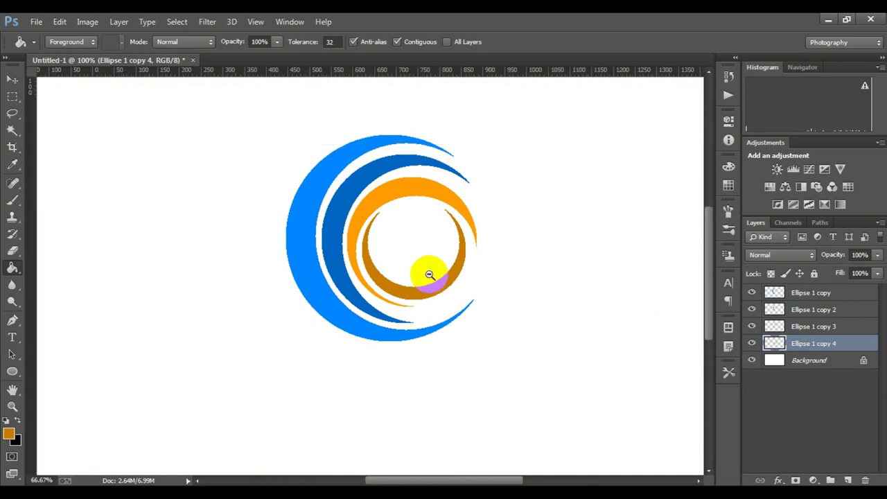
scroll(429, 275, "down", 2)
scroll(411, 291, "up", 3)
Group the four ellipse layers and scale the group to about 66%, shifted up-left.
left_click(816, 296, "shift")
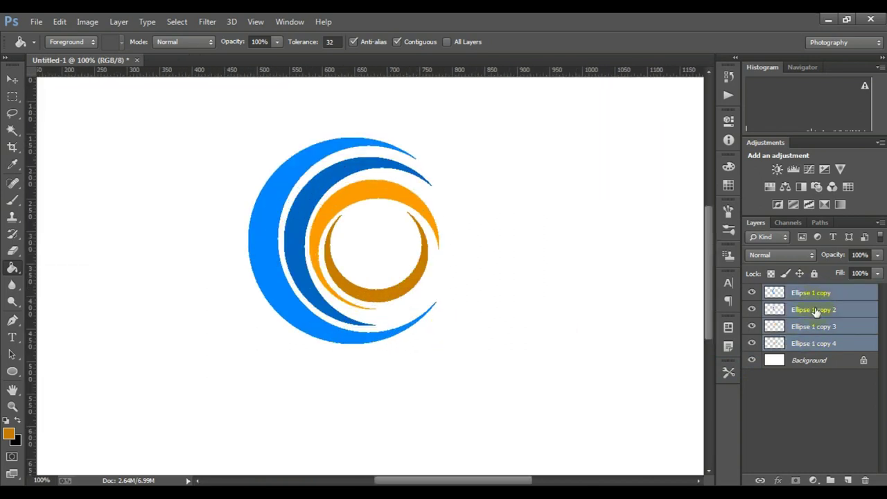
key("ctrl+g")
key("ctrl+t")
mouse_move(439, 341)
left_mouse_down()
mouse_move(386, 275)
mouse_move(314, 240)
left_mouse_up()
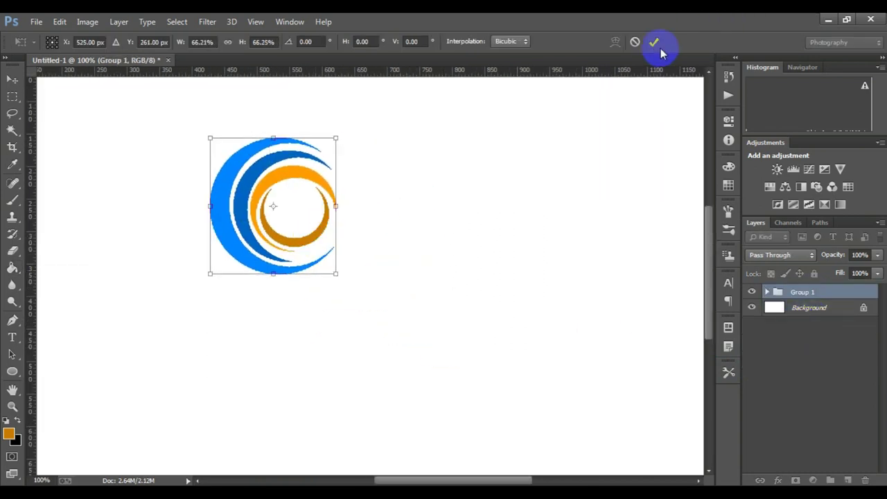
left_click(654, 42)
left_click(12, 339)
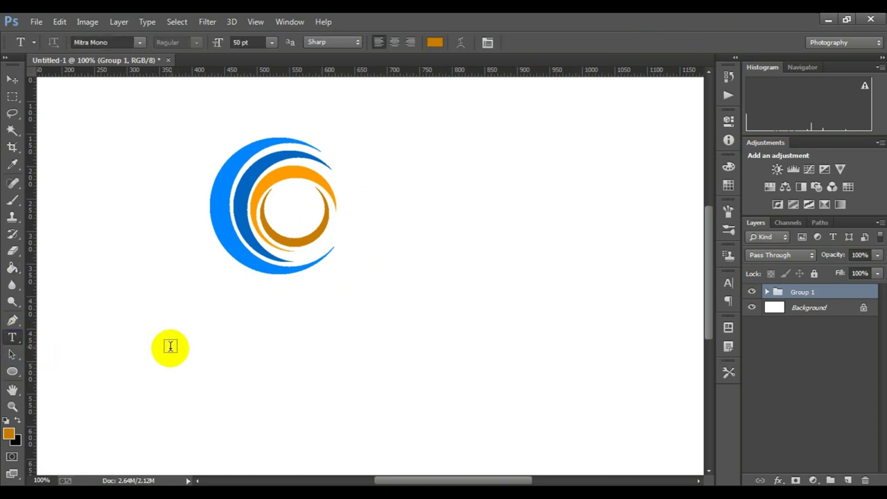
Type the orange text LEGANCY below the crescent logo.
left_click(338, 411)
type("LE")
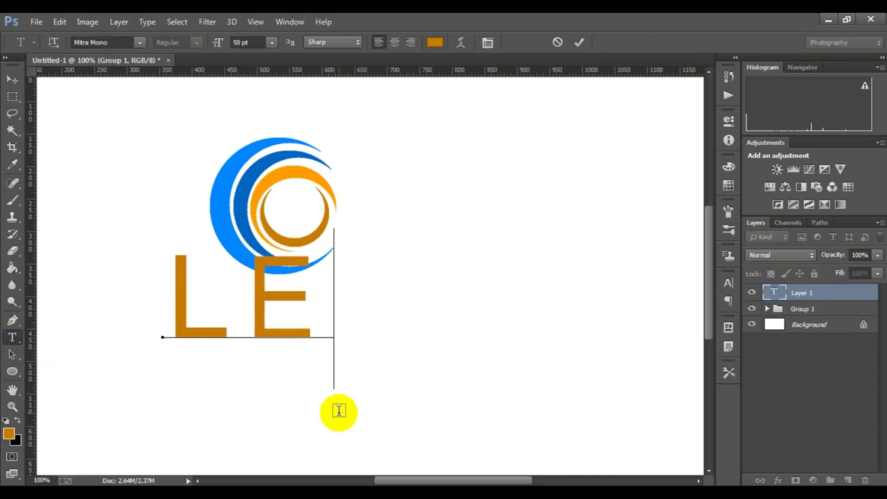
type("GANCY")
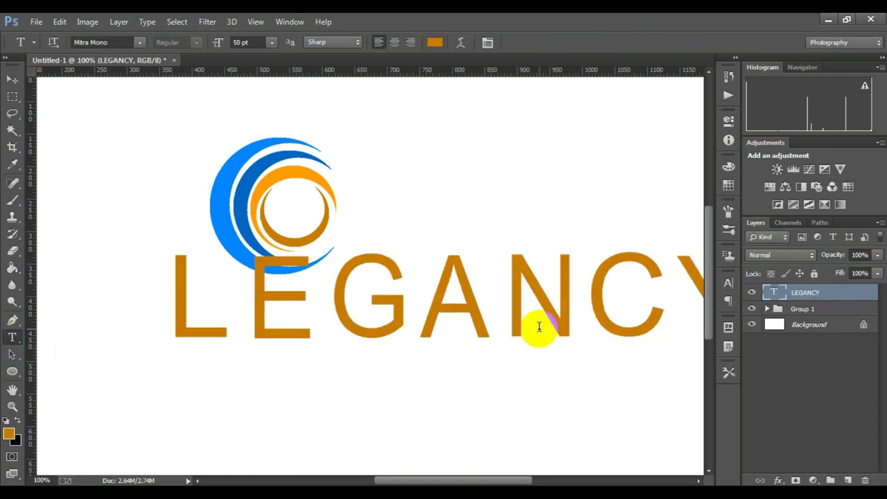
left_click(536, 327)
Scale LEGANCY to about 63% and position it beneath the logo.
key("ctrl+t")
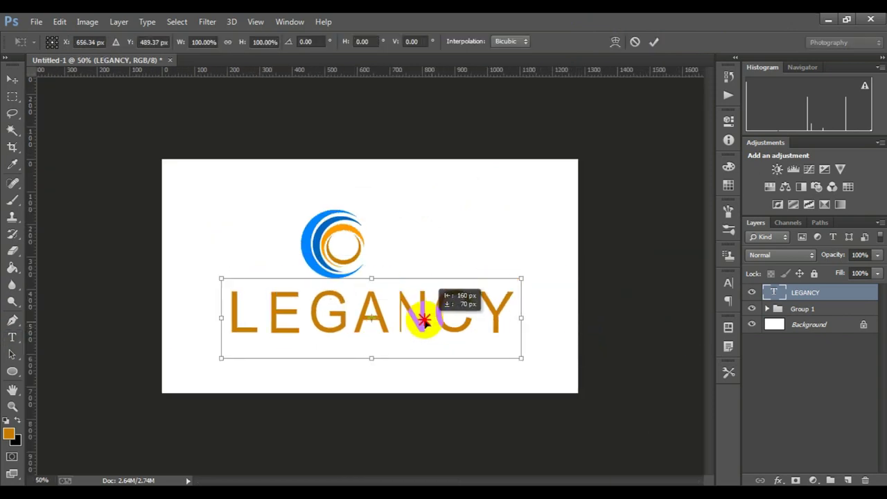
left_click_drag(457, 305, 429, 319)
mouse_move(514, 352)
left_mouse_down()
mouse_move(416, 307)
mouse_move(416, 337)
left_mouse_up()
left_click(653, 42)
double_click(416, 332)
Retype the copy as VANTURES, shrink it to about half and move it under LEGANCY.
type("VANTURES")
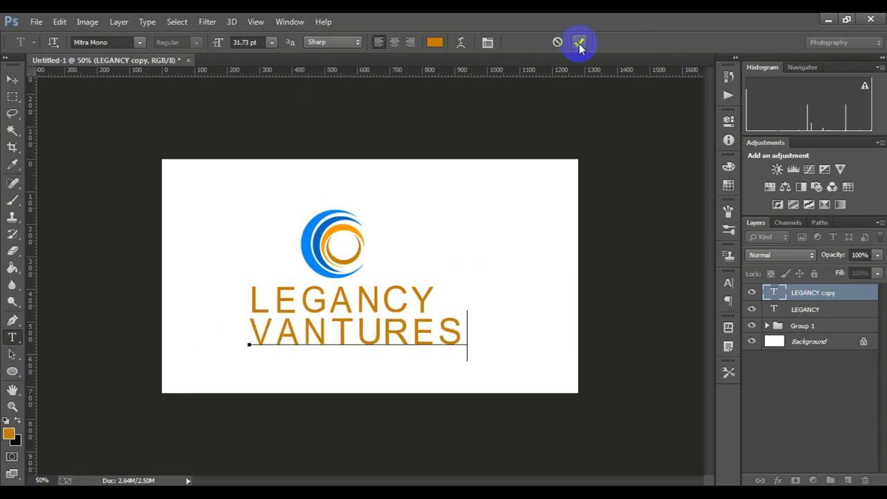
left_click(579, 43)
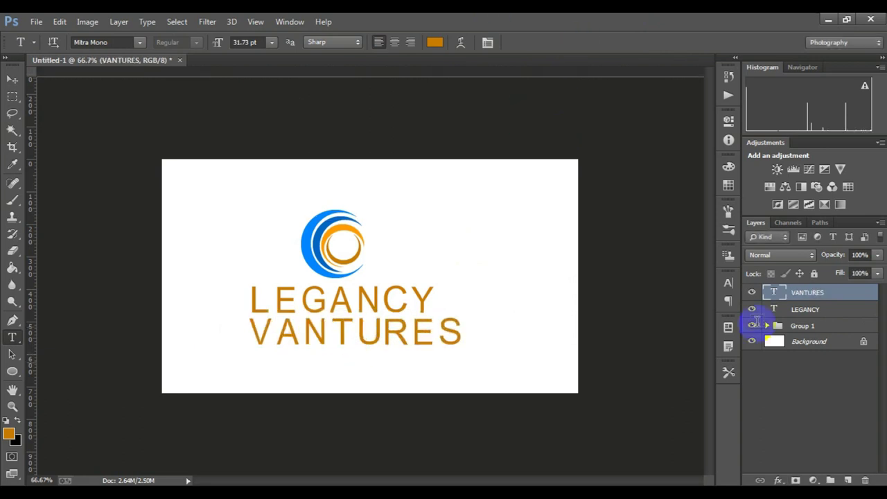
key("ctrl+plus")
key("ctrl+t")
left_click_drag(497, 375, 429, 356)
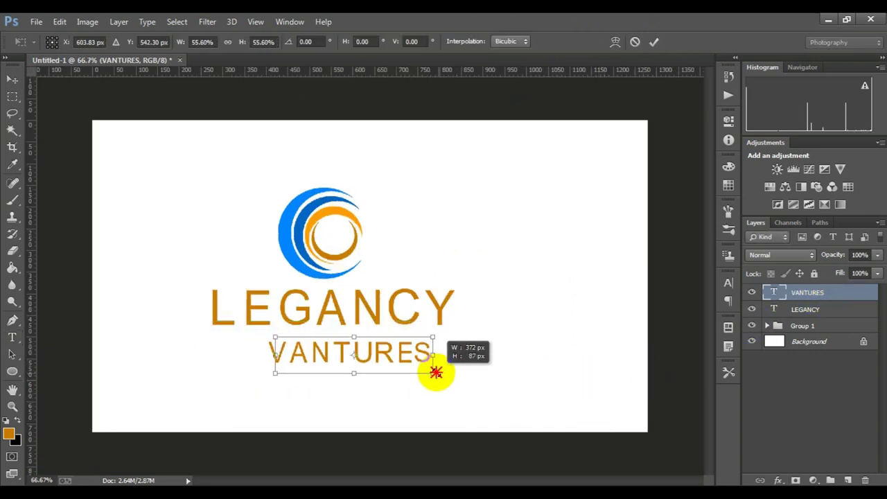
left_click_drag(361, 354, 346, 351)
left_click(655, 41)
Widen VANTURES' letter spacing and stretch it to span LEGANCY's width.
left_click(729, 282)
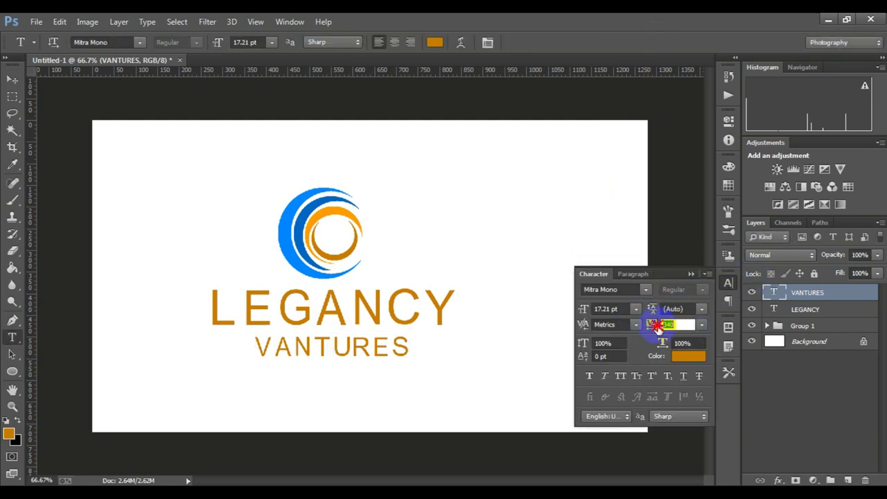
left_click(689, 278)
key("ctrl+t")
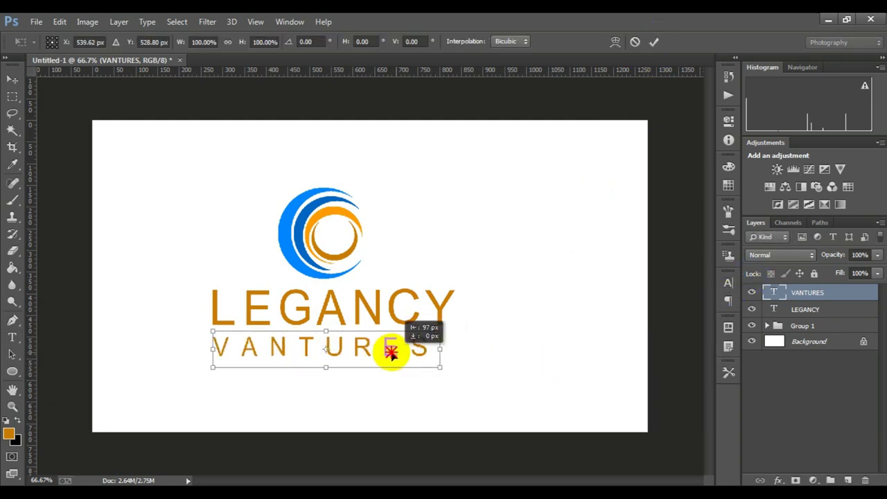
left_click_drag(390, 351, 455, 363)
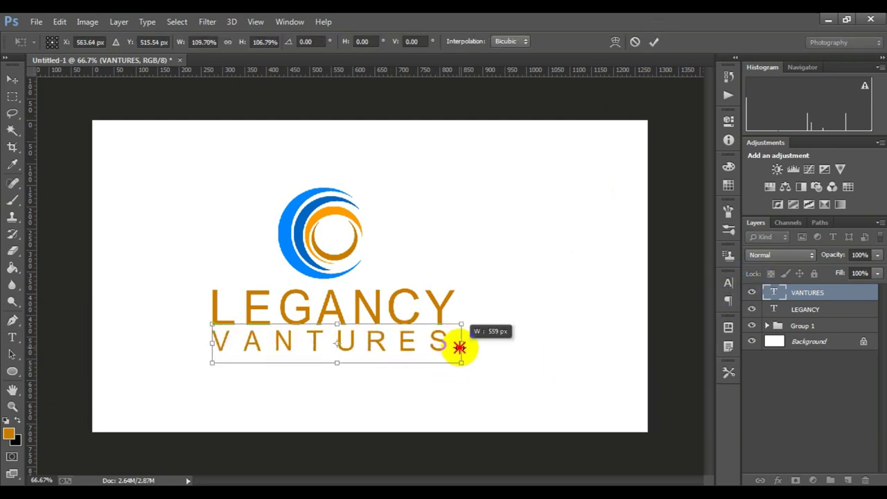
left_click(653, 41)
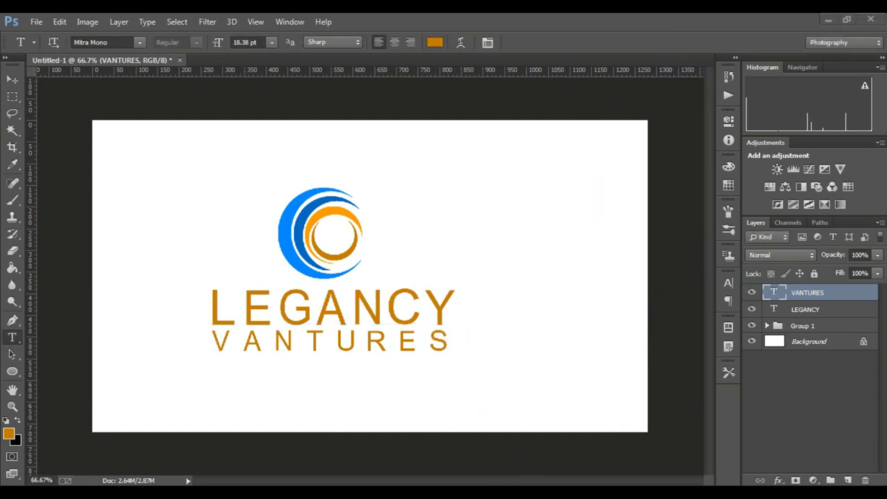
left_click(317, 297)
Recolour the LEGANCY text blue.
key("ctrl+plus")
left_click_drag(525, 297, 131, 329)
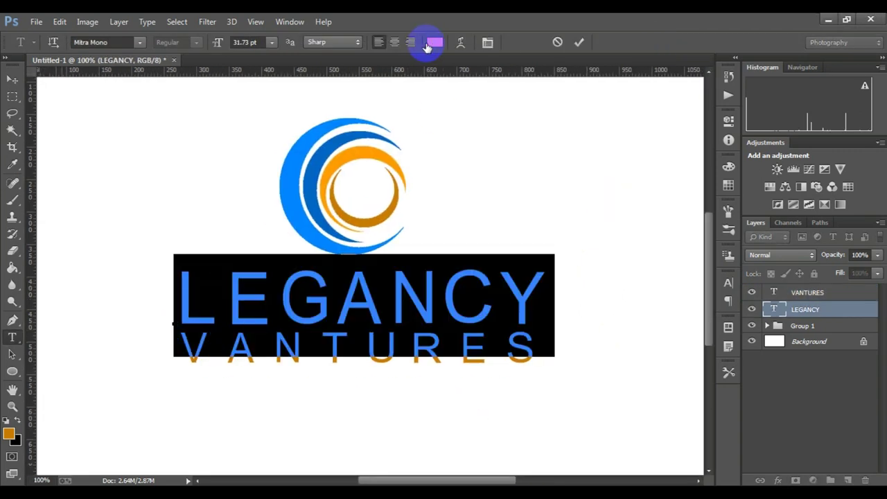
left_click(428, 43)
left_click(291, 166)
left_click(695, 120)
Select the VANTURES letters and set their colour to blue.
left_click(762, 292)
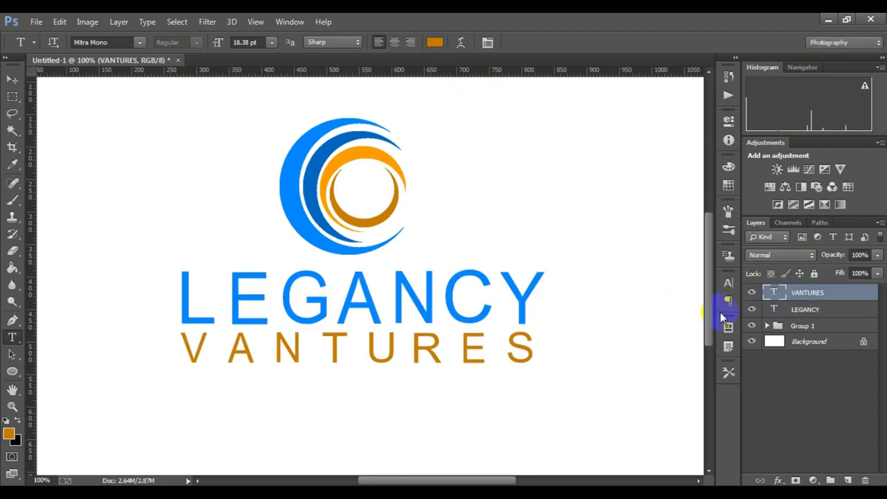
left_click_drag(515, 364, 43, 380)
double_click(635, 351)
left_click(435, 42)
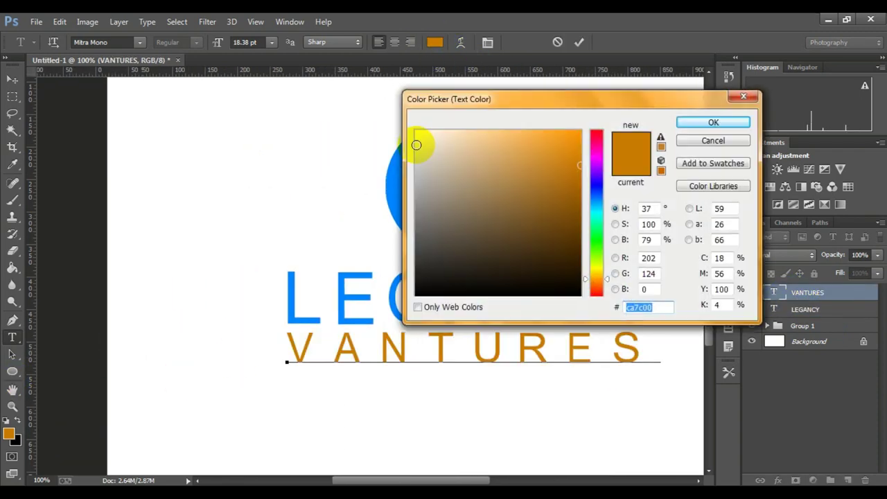
left_click(391, 173)
left_click(713, 122)
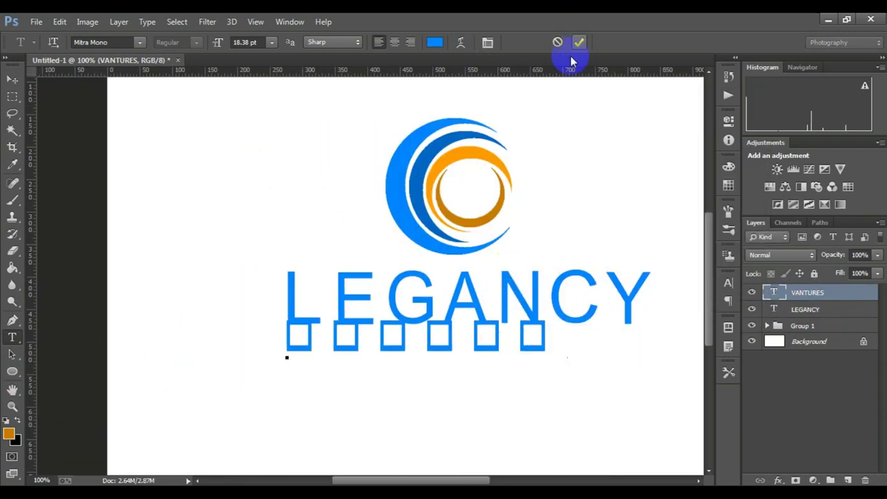
Cancel the broken edit and reapply blue to the VANTURES letters.
key("Escape")
double_click(625, 337)
left_click(762, 293)
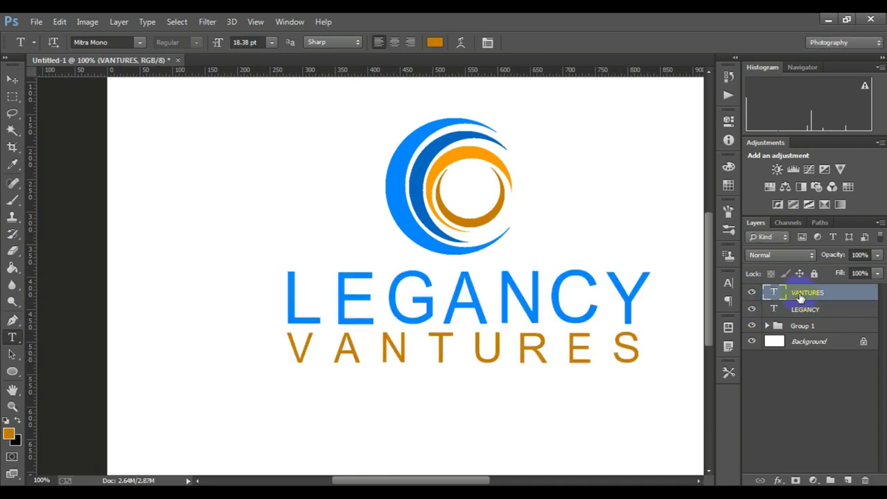
left_click_drag(659, 360, 285, 365)
left_click(435, 42)
left_click(693, 123)
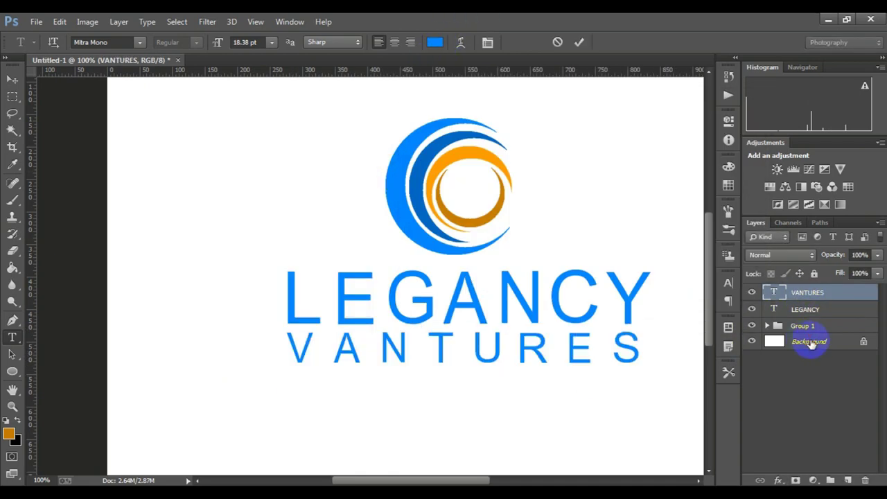
left_click(808, 341)
key("ctrl+minus")
Enlarge the ring logo group slightly and shift it.
left_click(793, 328)
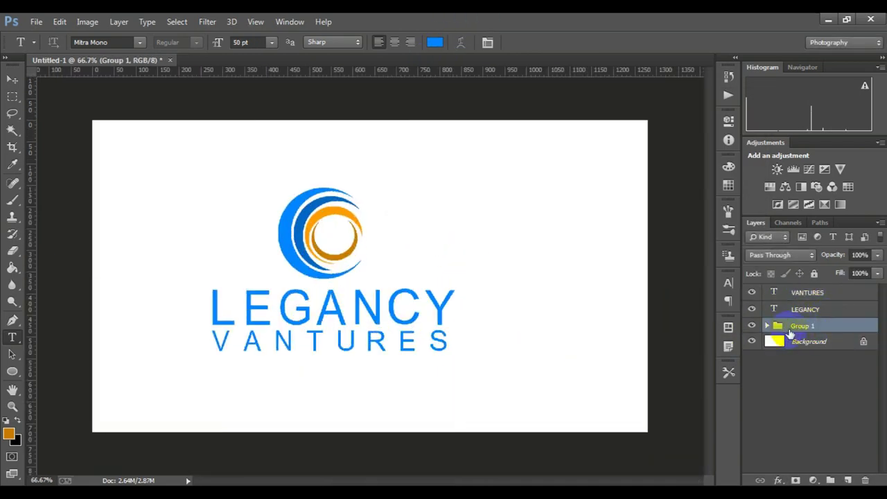
key("ctrl+t")
left_click_drag(366, 277, 374, 244)
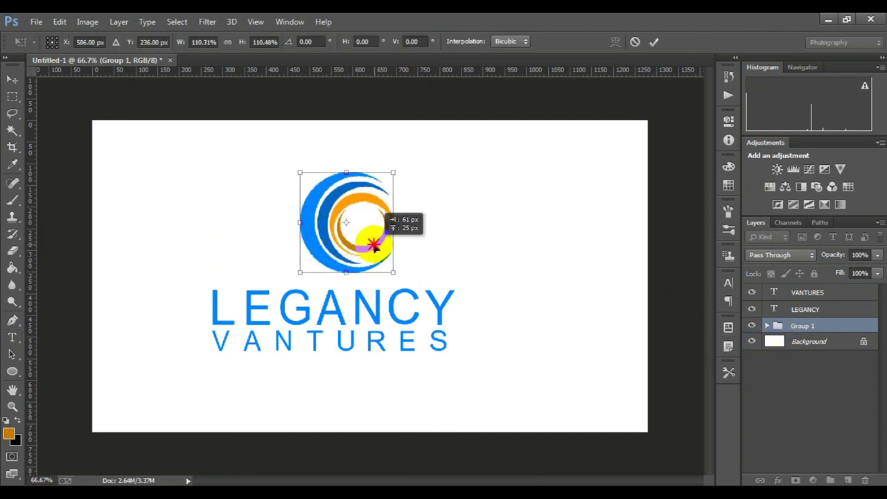
left_click(656, 43)
key("t")
Shift LEGANCY and VANTURES together slightly to the right.
left_click(806, 309)
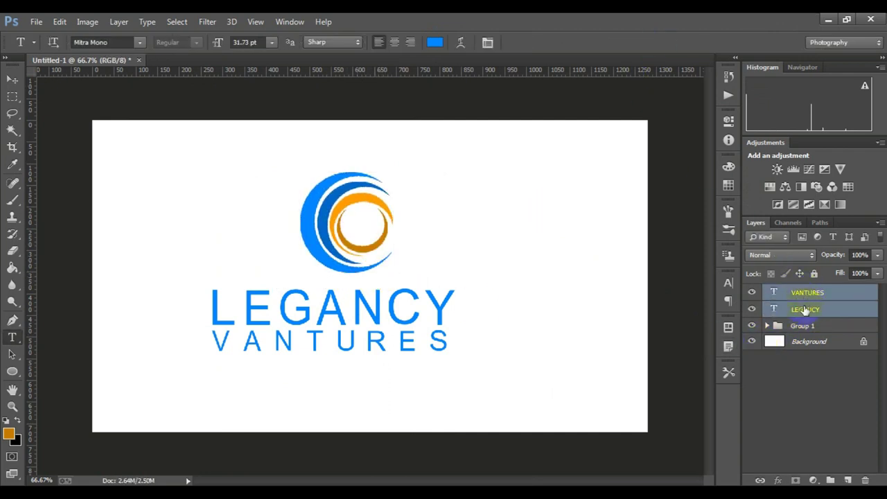
key("ctrl+t")
left_click_drag(398, 317, 419, 307)
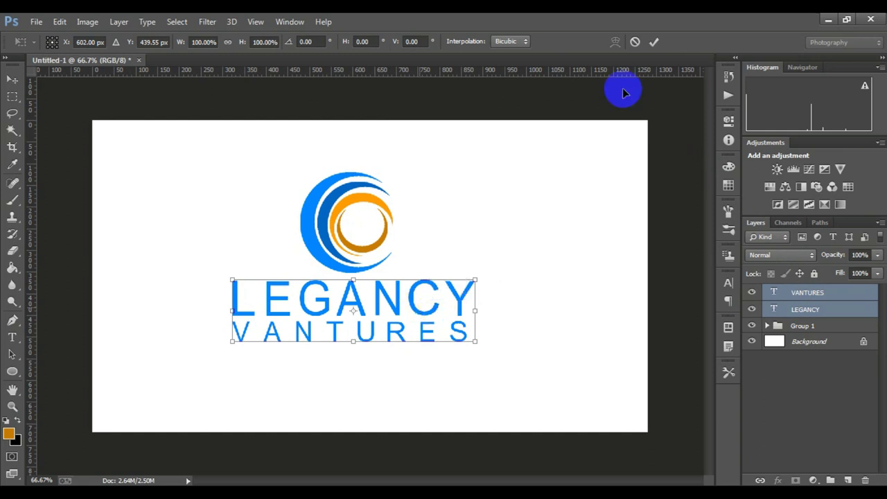
left_click(656, 43)
Adjust VANTURES letter spacing and shrink it to match LEGANCY's width.
left_click(807, 292)
left_click(729, 282)
left_click(649, 327)
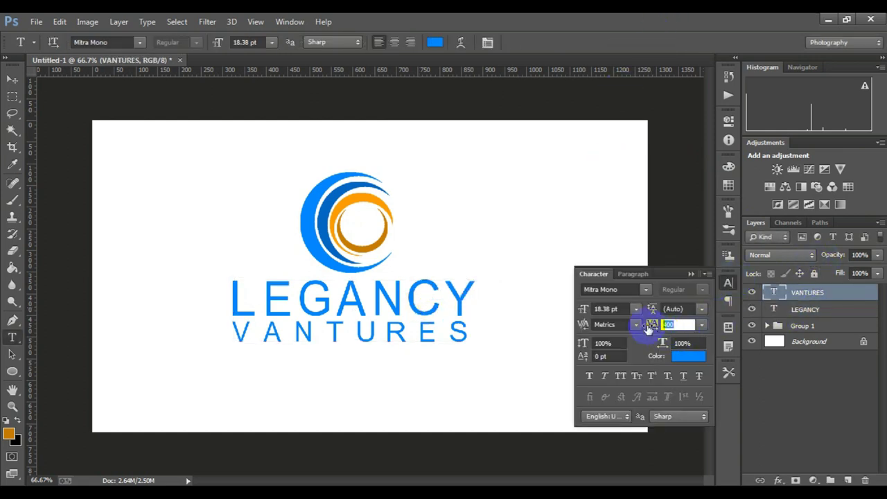
left_click(811, 297)
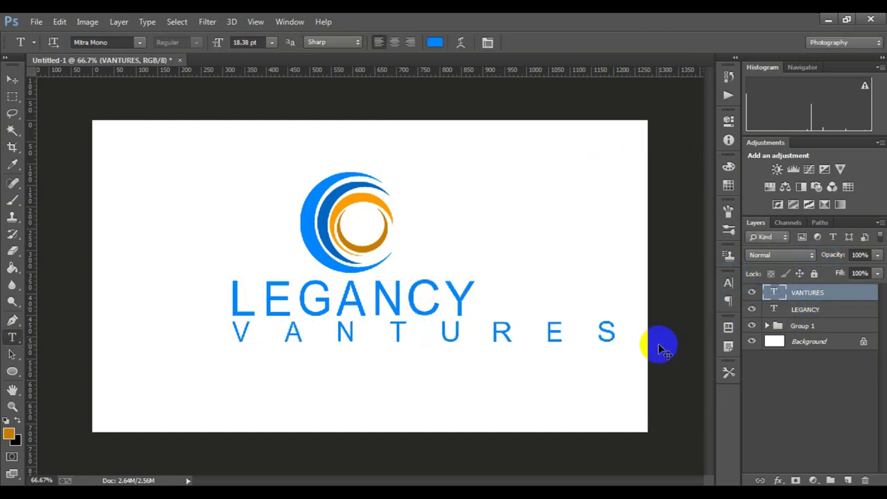
key("ctrl+t")
left_click_drag(651, 354, 459, 333)
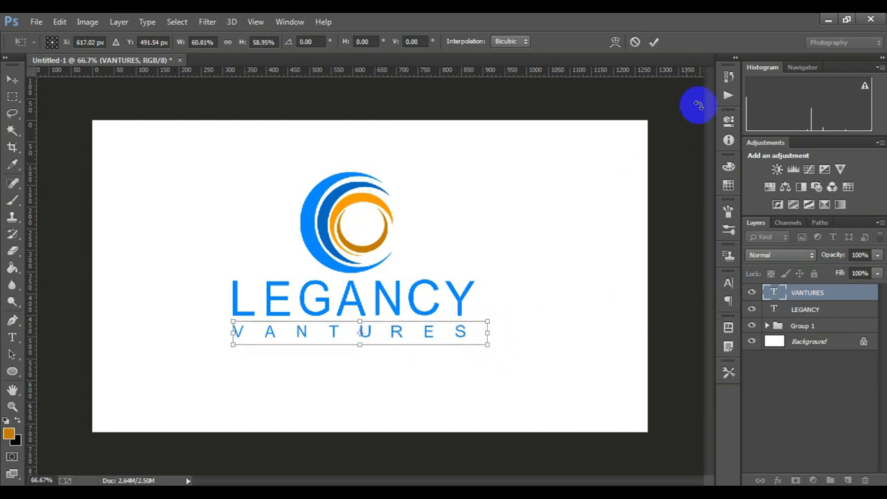
key("Return")
left_click(761, 305)
Zoom to 50% and open the glass-wall mockup and its Your Logo1.psb smart object.
key("ctrl+minus")
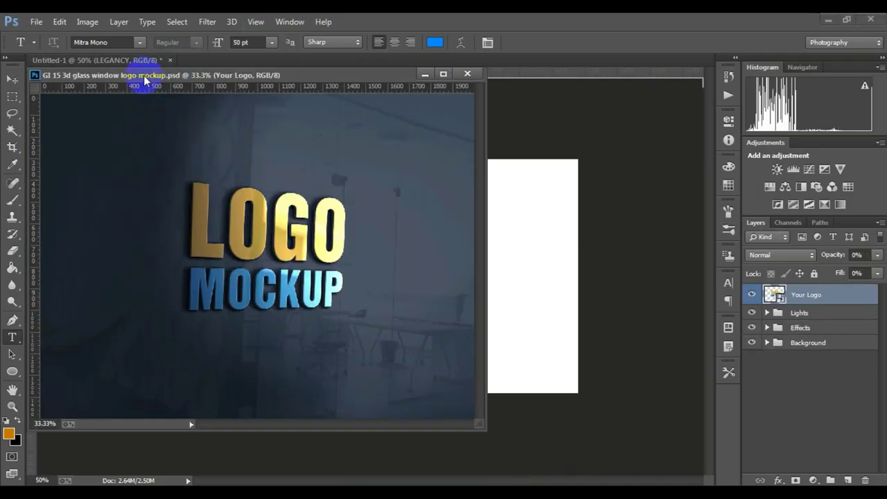
left_click_drag(142, 79, 277, 61)
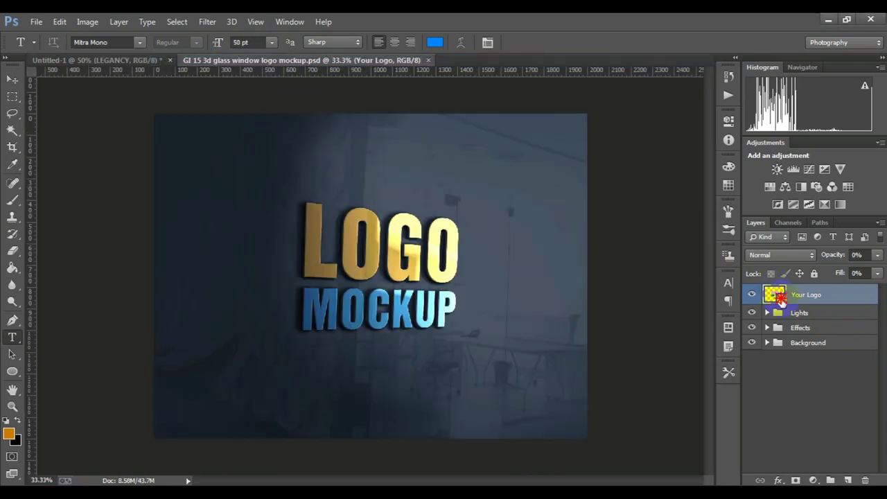
double_click(774, 294)
left_click(459, 218)
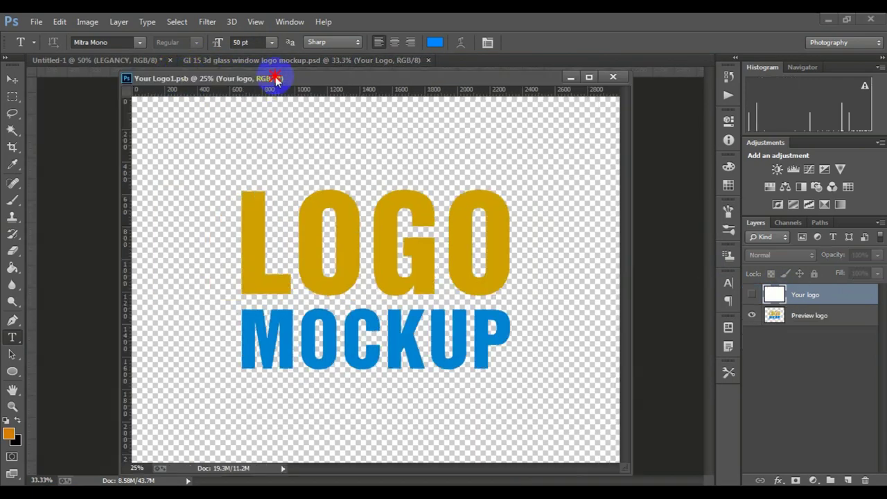
left_click_drag(177, 82, 278, 60)
left_click(113, 60)
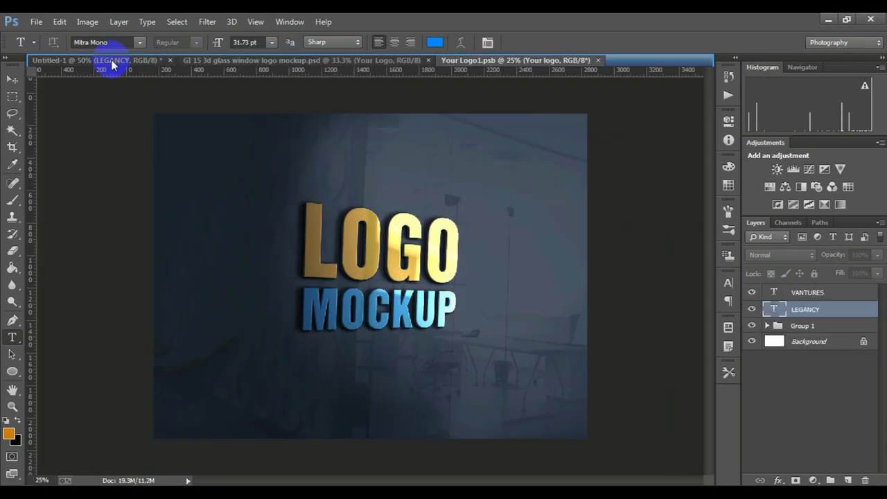
Rasterize the LEGANCY and VANTURES text layers and drag the logo layers into Your Logo1.psb.
right_click(821, 311)
left_click(575, 206)
right_click(821, 293)
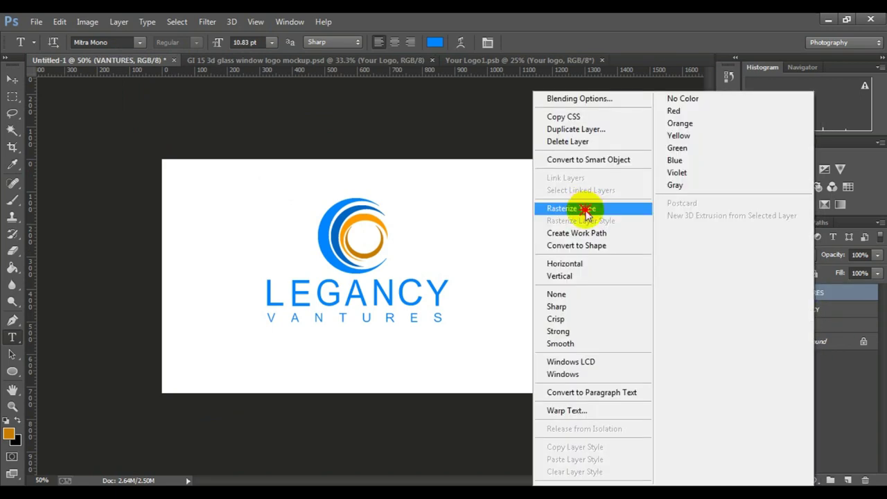
left_click(564, 206)
left_click(777, 326, "shift")
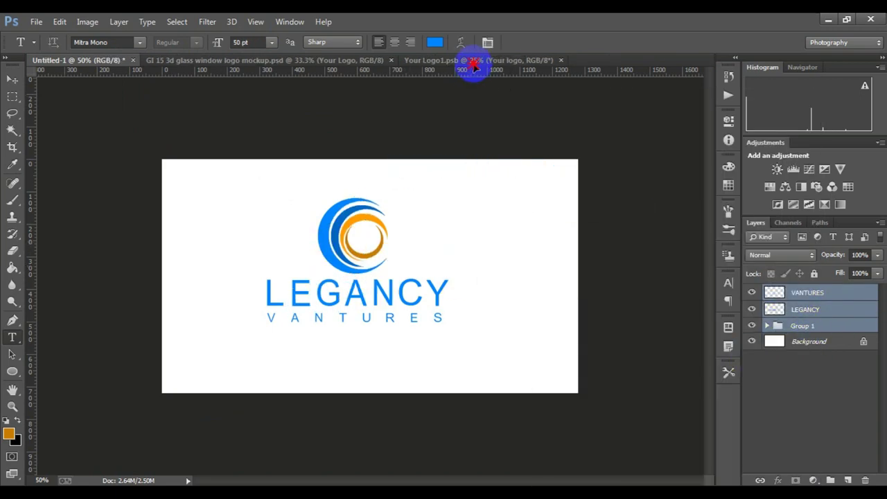
left_click_drag(469, 84, 356, 287)
left_click(504, 244)
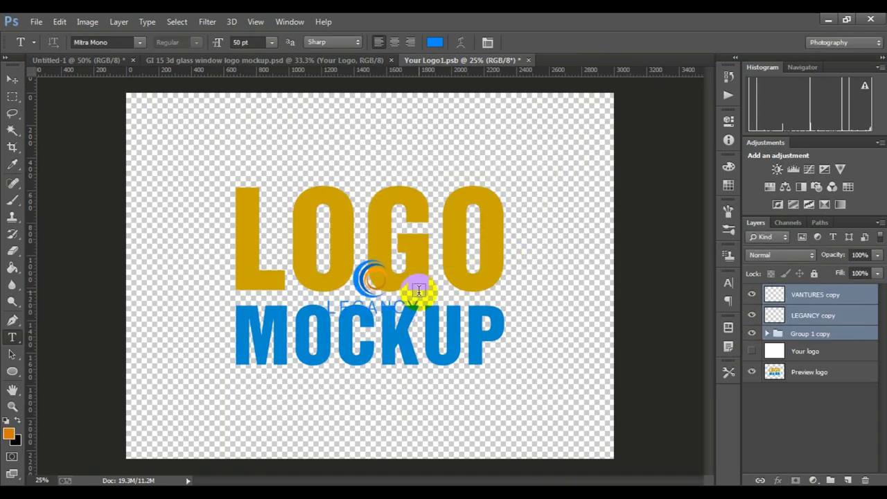
Scale the pasted logo up to fill the placeholder area and centre it.
key("ctrl+t")
mouse_move(424, 336)
left_mouse_down()
mouse_move(504, 370)
mouse_move(491, 356)
left_mouse_up()
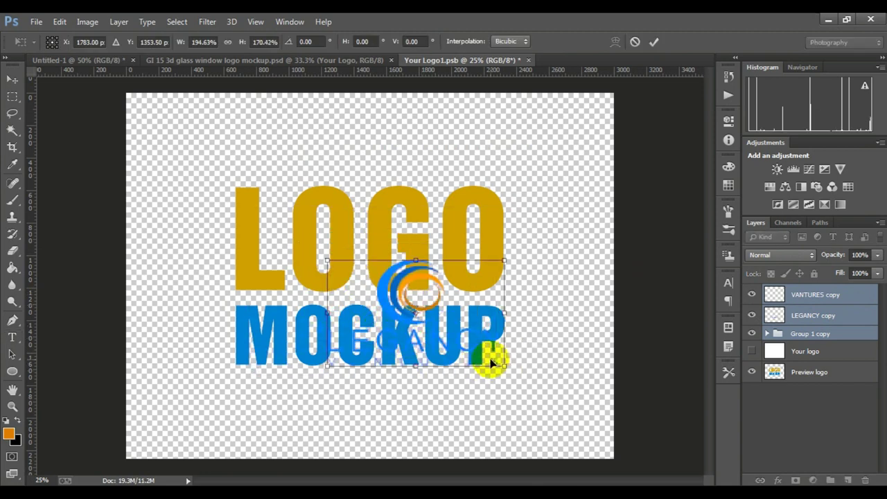
left_click(653, 41)
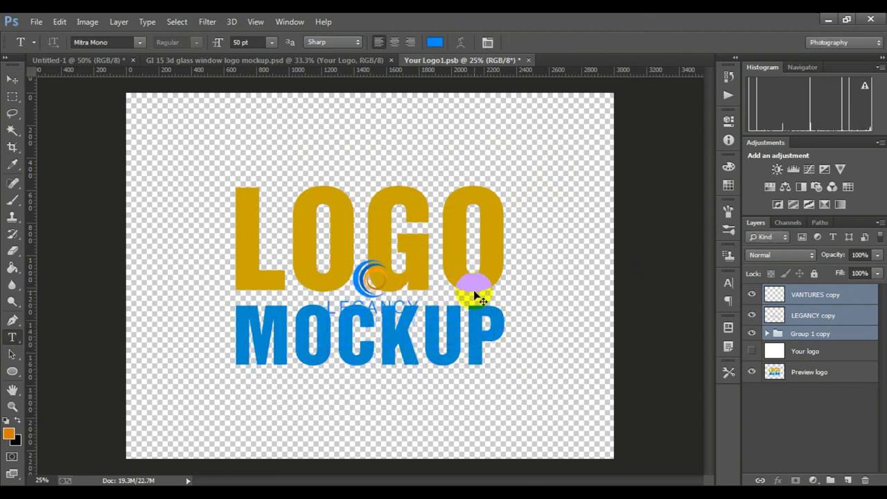
key("ctrl+t")
left_click_drag(424, 316, 508, 382)
left_click_drag(426, 345, 422, 313)
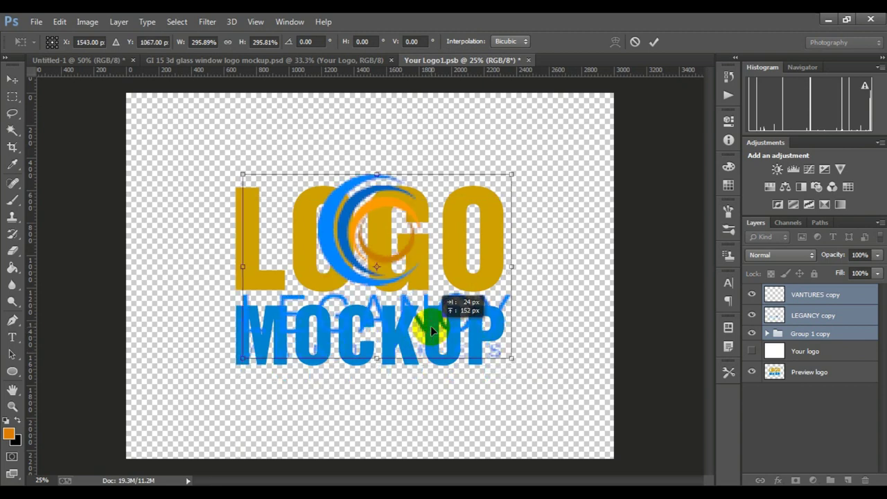
left_click(654, 42)
Hide the Preview logo layer, then save and close the Your Logo1.psb smart object.
left_click(751, 372)
left_click(528, 61)
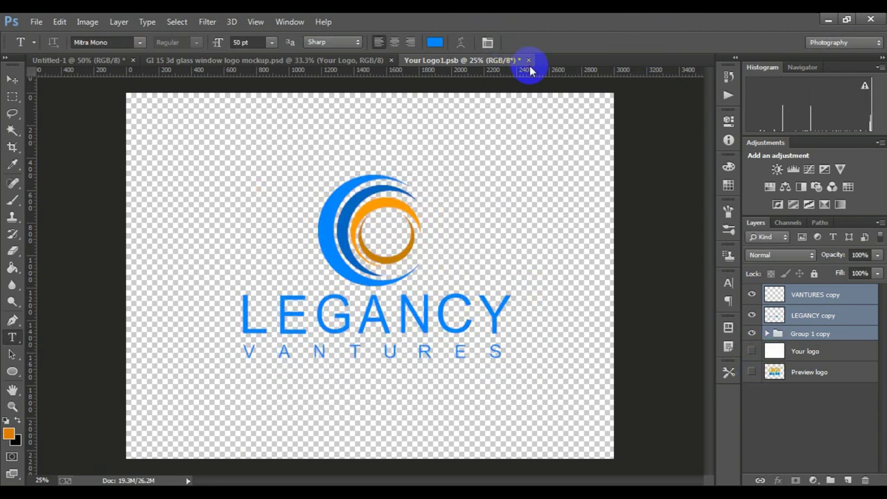
left_click(339, 188)
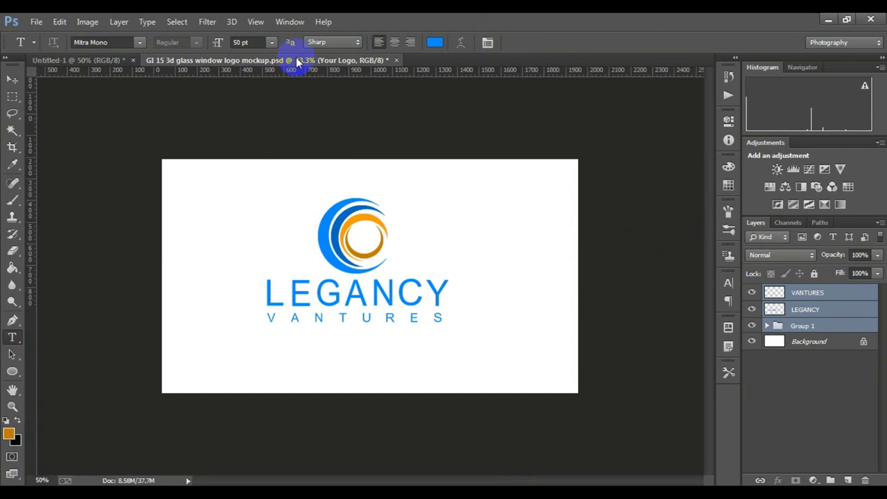
left_click(293, 60)
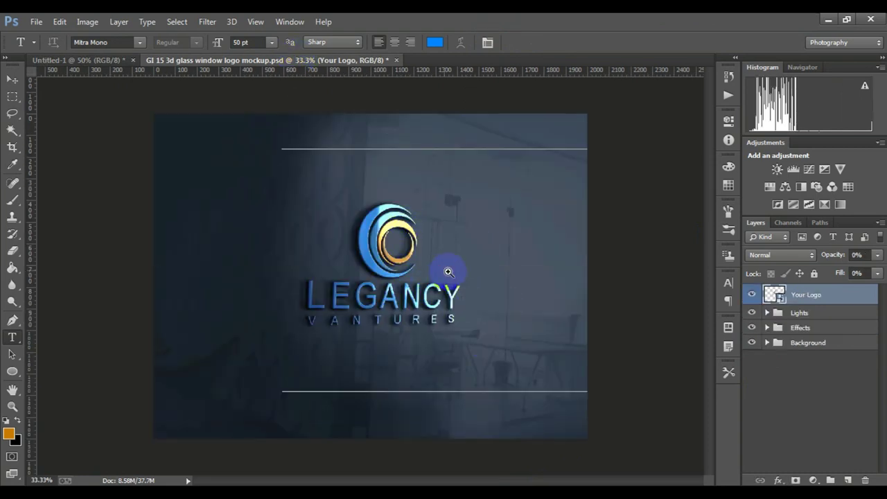
Hide the Effect light layer in the Lights group and set the effect layer to 77% opacity.
scroll(449, 274, "up", 1)
left_click(767, 312)
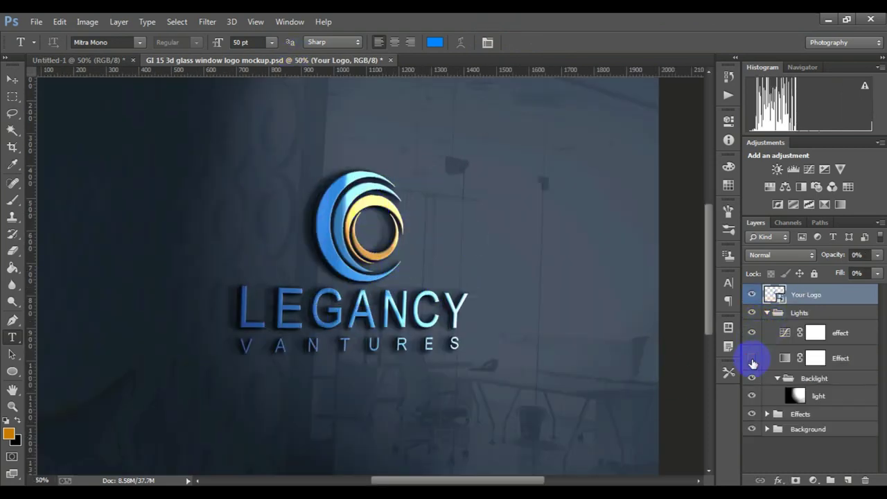
left_click(752, 357)
scroll(390, 328, "down", 1)
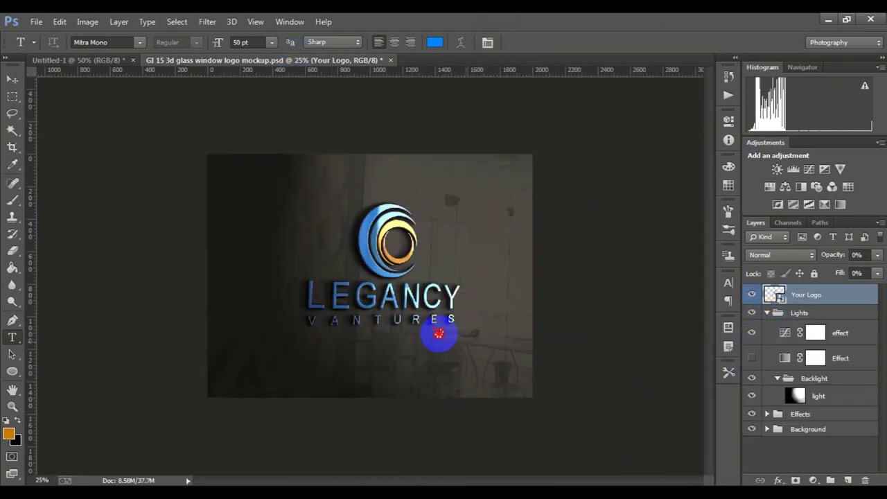
left_click(837, 333)
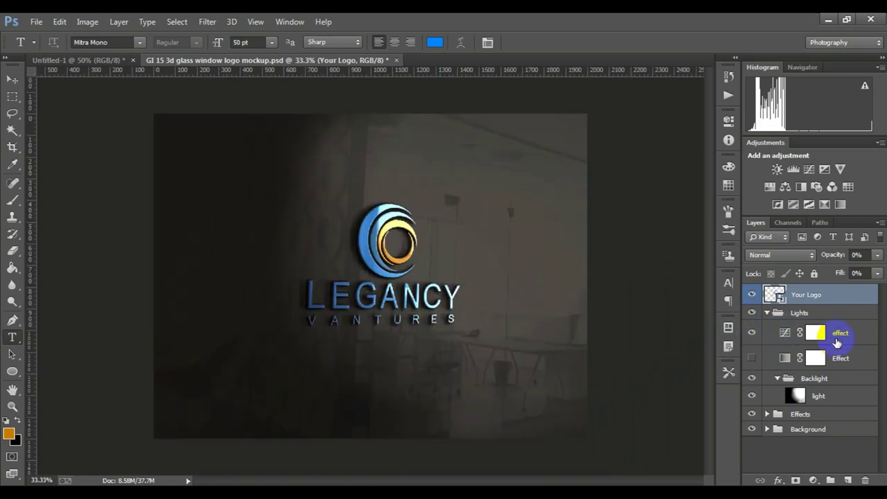
left_click_drag(877, 255, 865, 274)
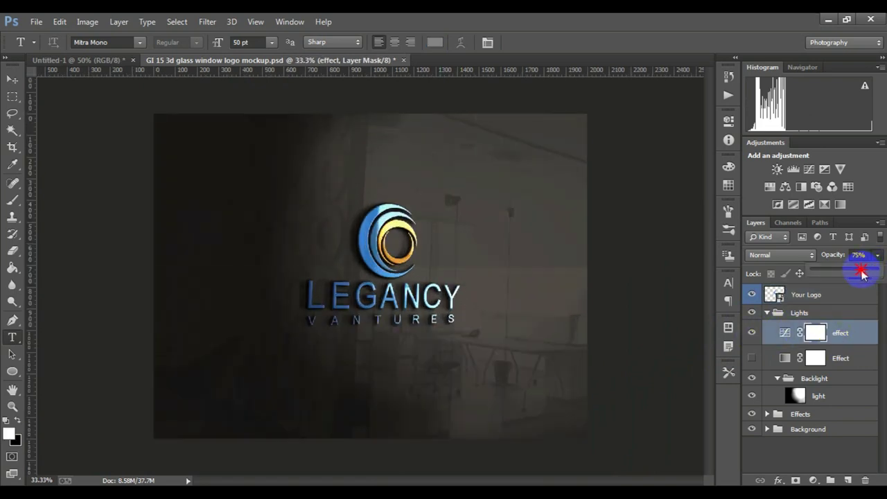
scroll(386, 277, "up", 1)
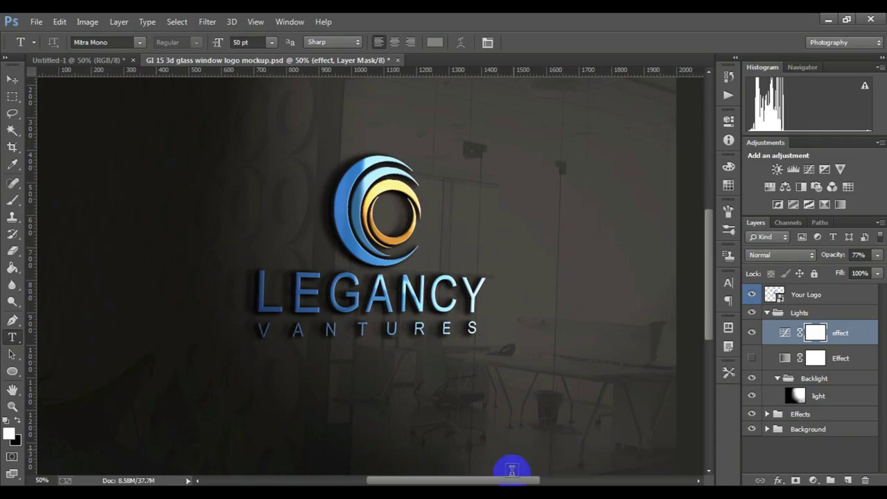